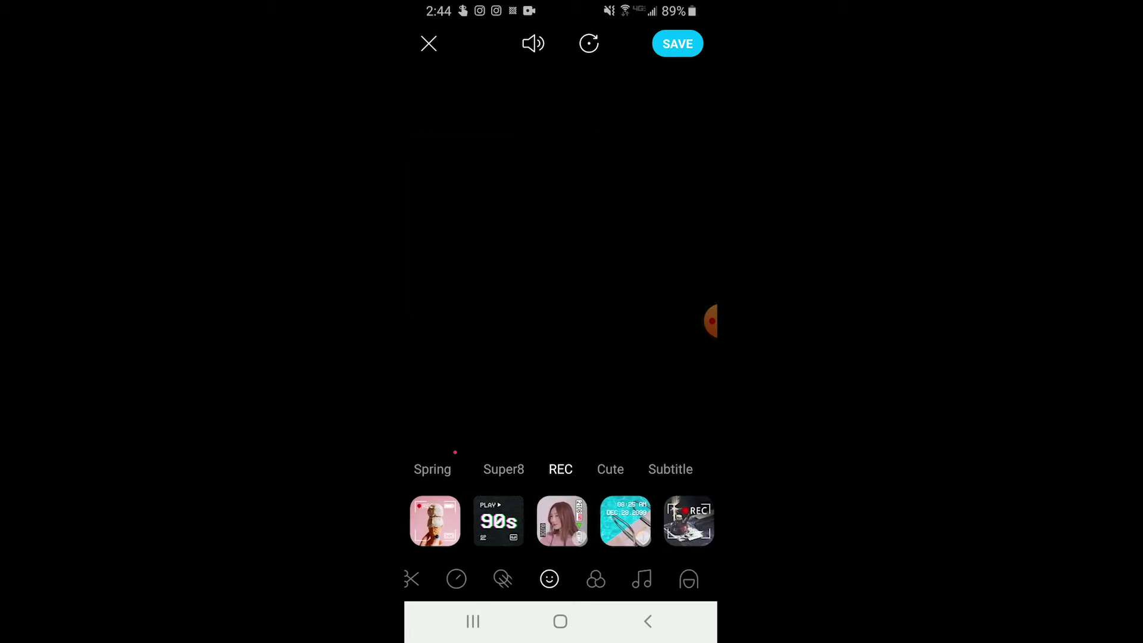
# Apply the 90s effect from the REC category to the football field clip
pyautogui.click(492, 521)
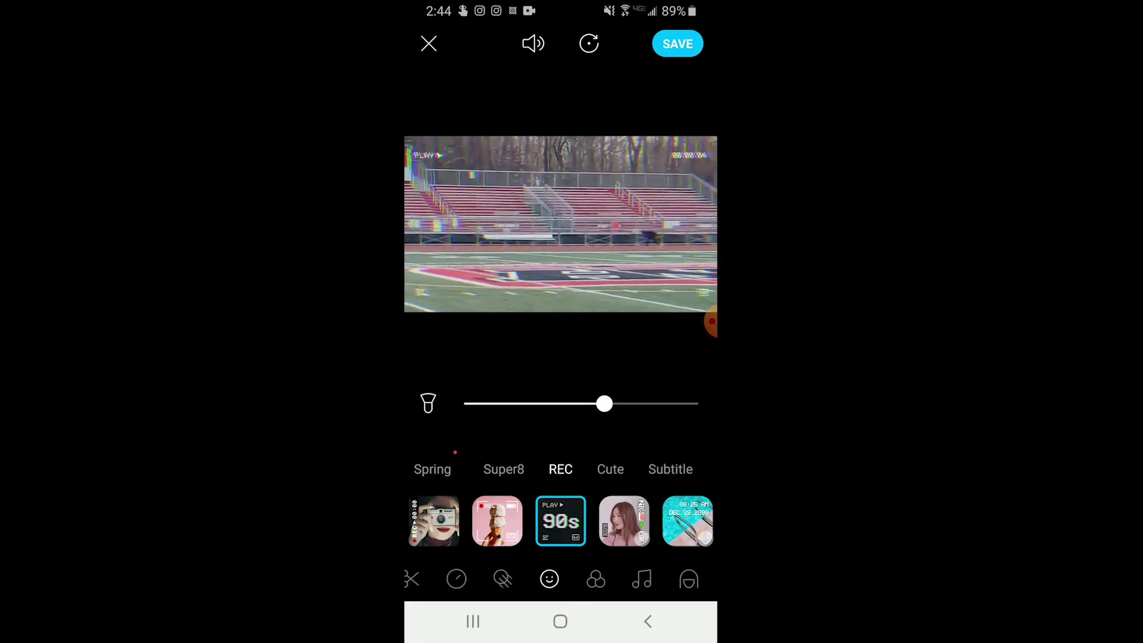
pyautogui.hscroll(1, 560, 521)
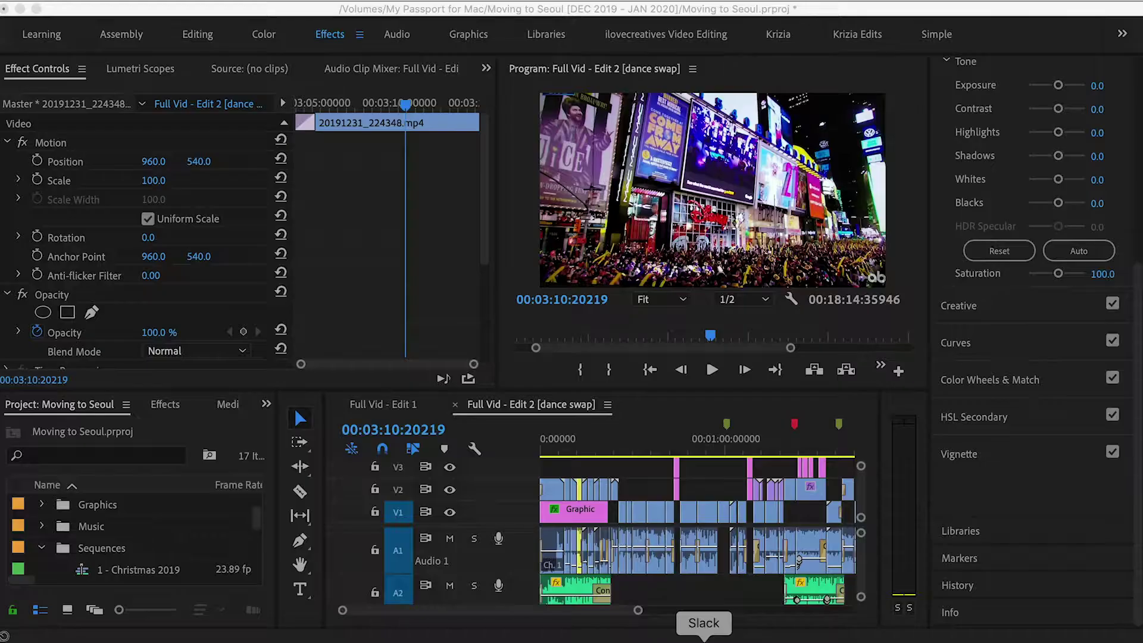
# Switch to Premiere Pro and preview the opening of Full Vid - Edit 2 from the start of the intro-90s.mp4 clip
pyautogui.click(568, 518)
pyautogui.click(554, 495)
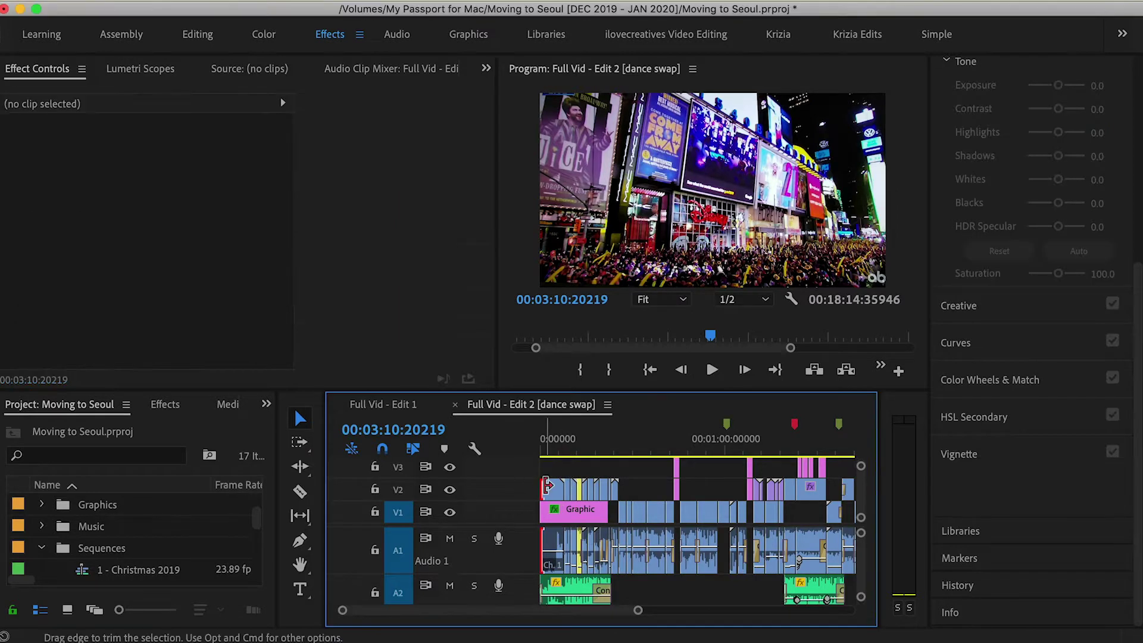
pyautogui.click(553, 495)
pyautogui.press('=')
pyautogui.press('=')
pyautogui.press('=')
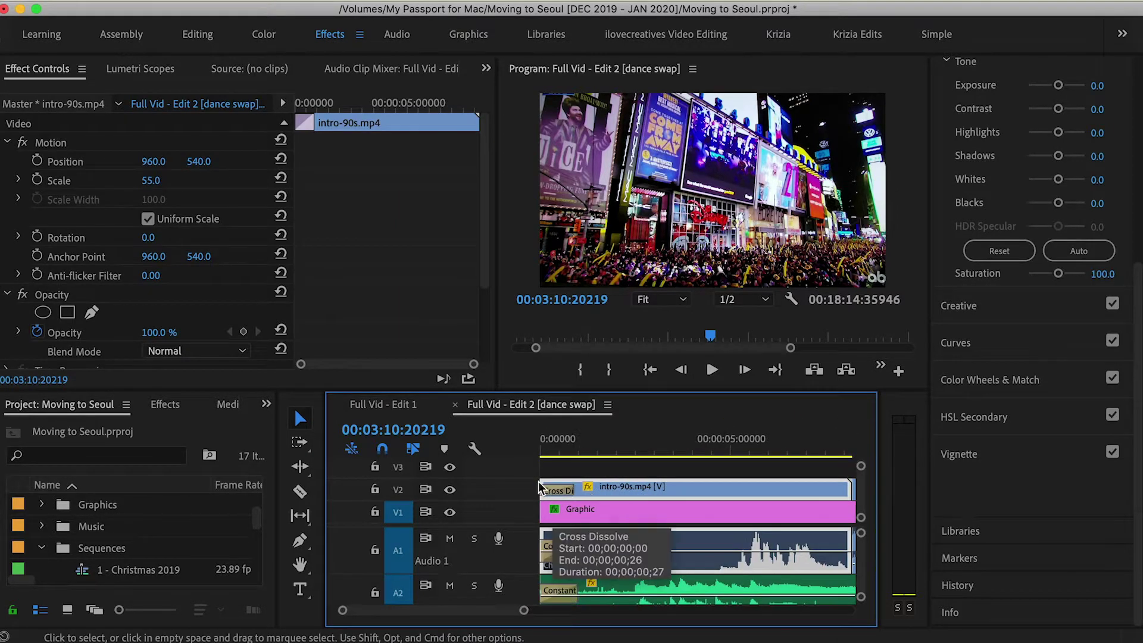
pyautogui.moveTo(543, 439); pyautogui.dragTo(528, 429)
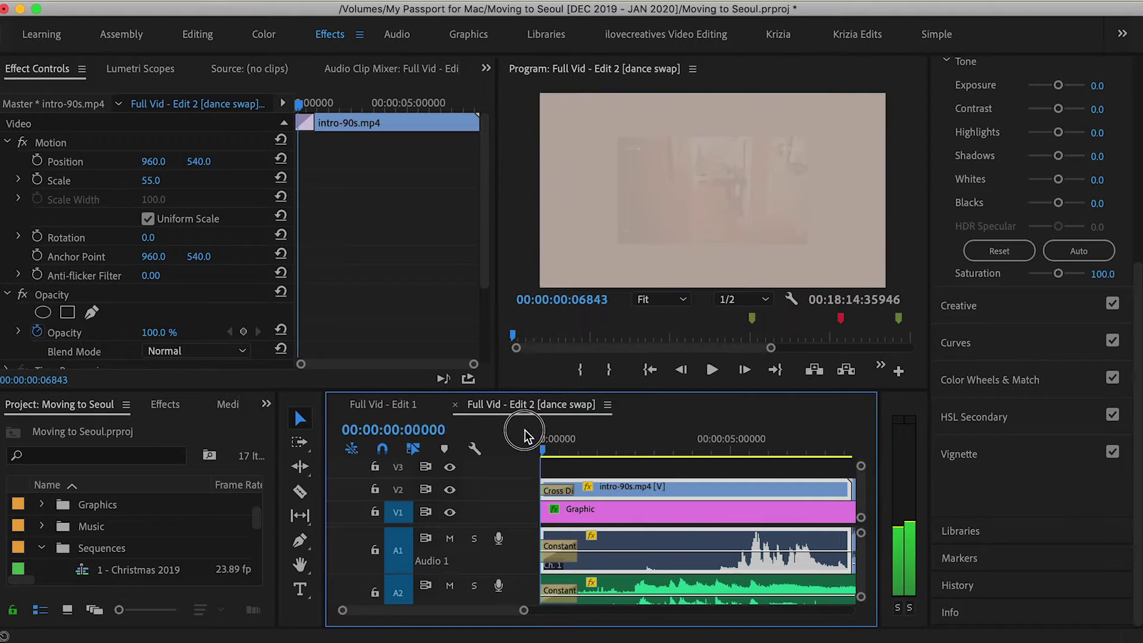
pyautogui.press('space')
pyautogui.press('-')
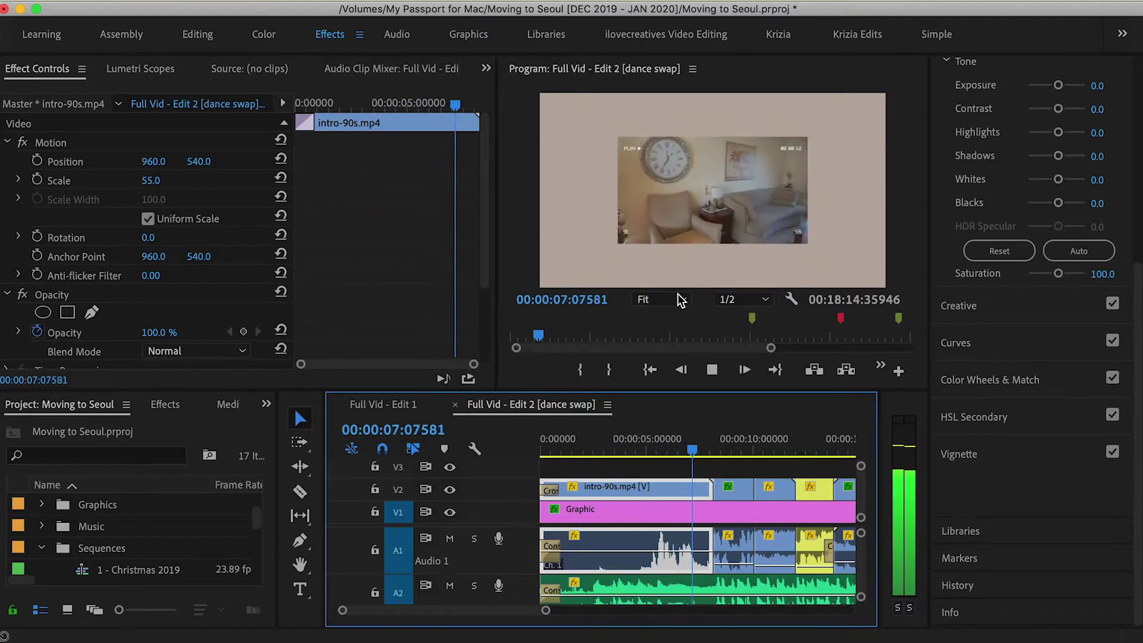
pyautogui.press('-')
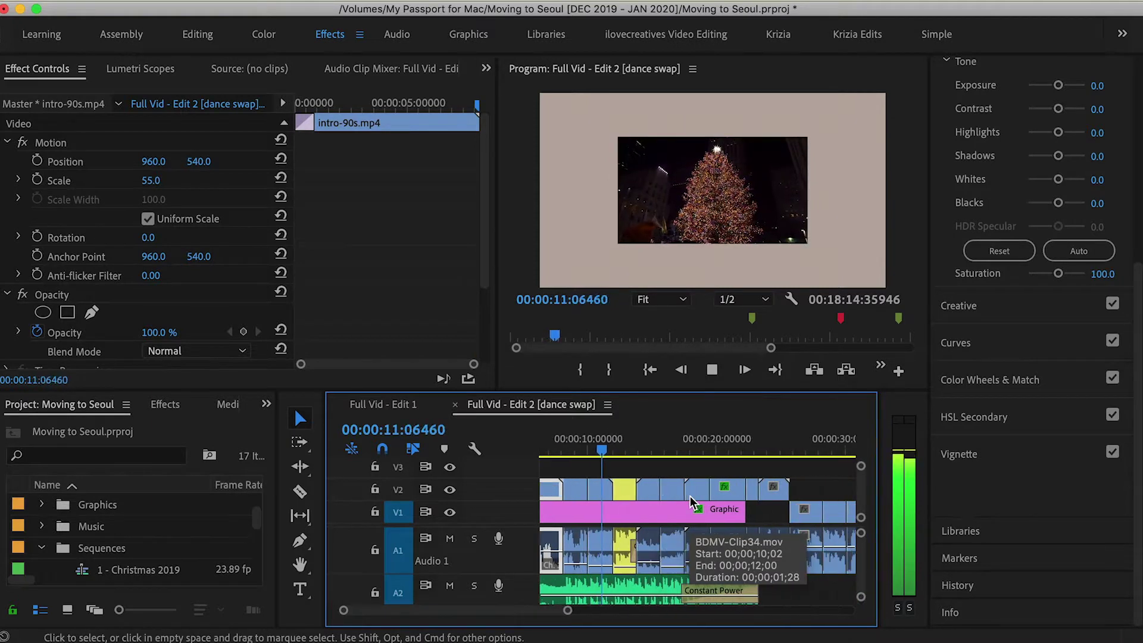
pyautogui.click(757, 439)
pyautogui.moveTo(751, 439); pyautogui.dragTo(749, 439)
pyautogui.press('space')
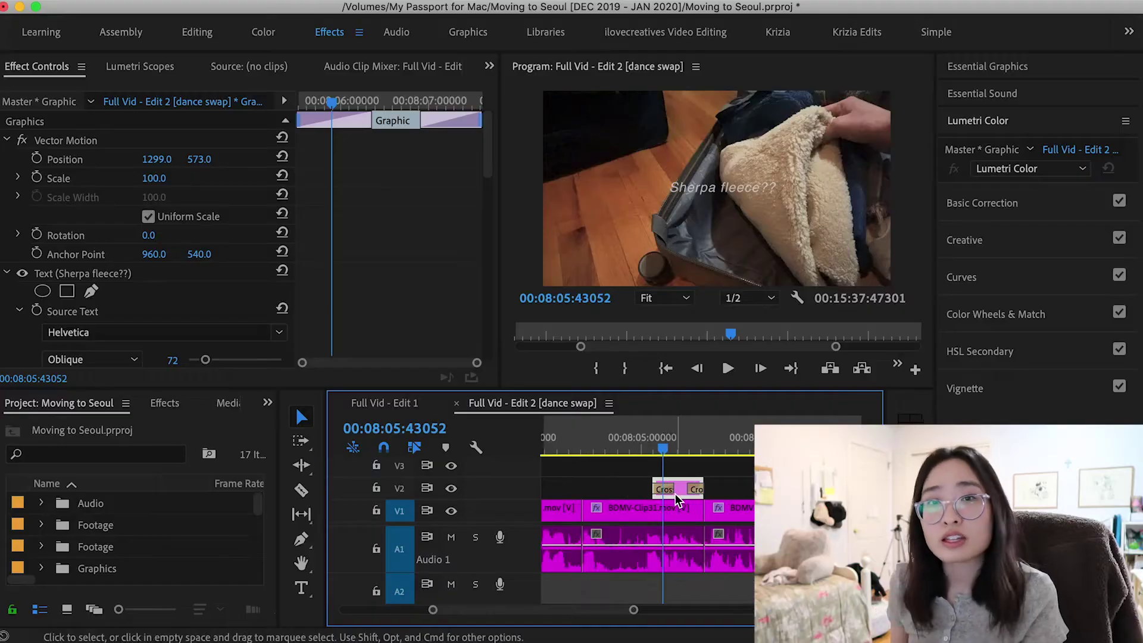
# Play back the "Sherpa fleece??" title through its closing cross dissolve and return the playhead to the middle of the title
pyautogui.press('space')
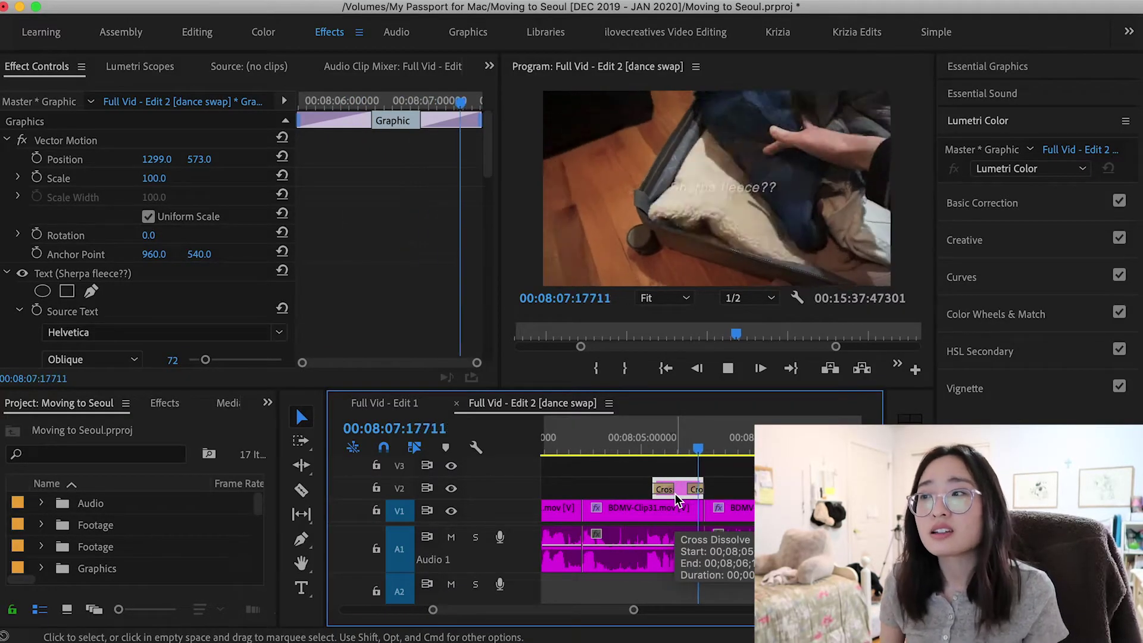
pyautogui.press('space')
pyautogui.click(676, 503)
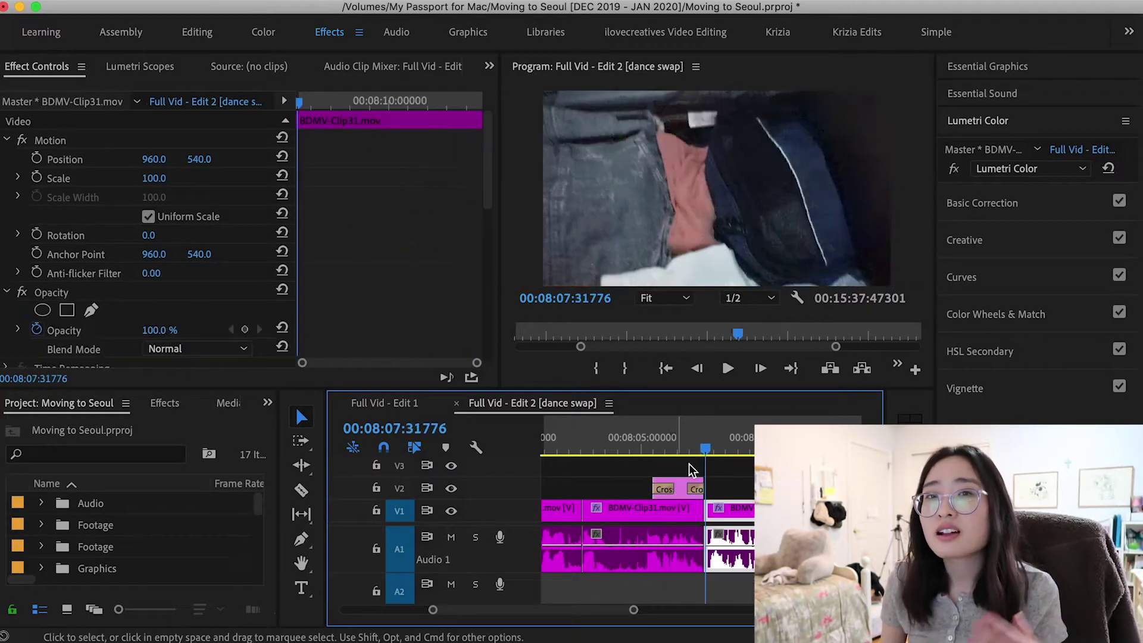
pyautogui.click(679, 438)
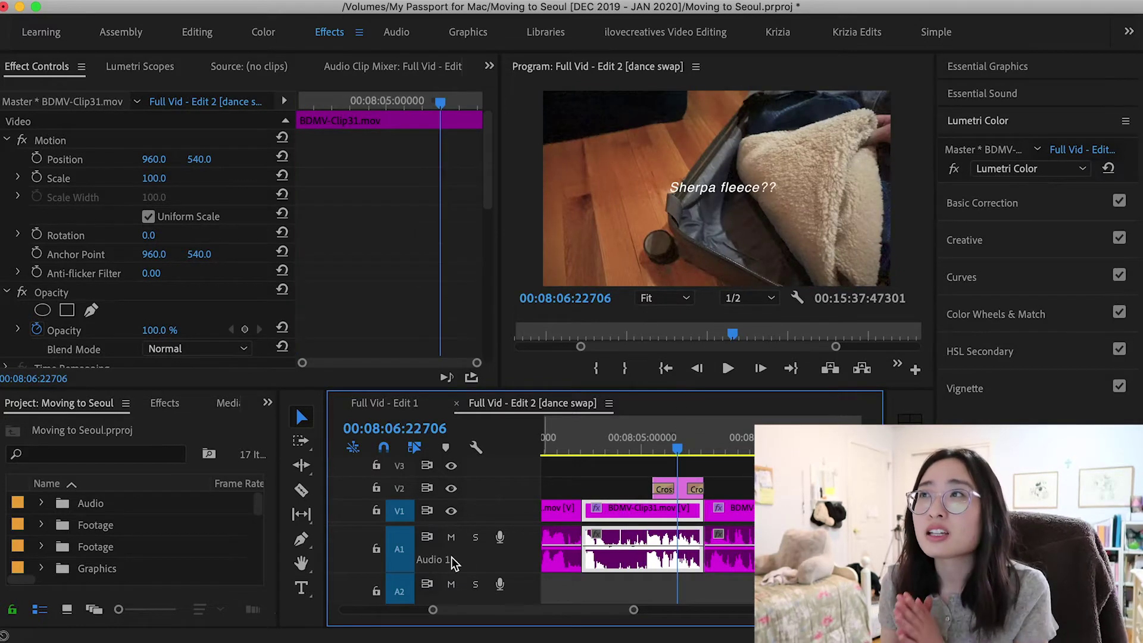
# Select the "Sherpa fleece??" title and inspect its font and style options, keeping Helvetica Oblique
pyautogui.click(679, 489)
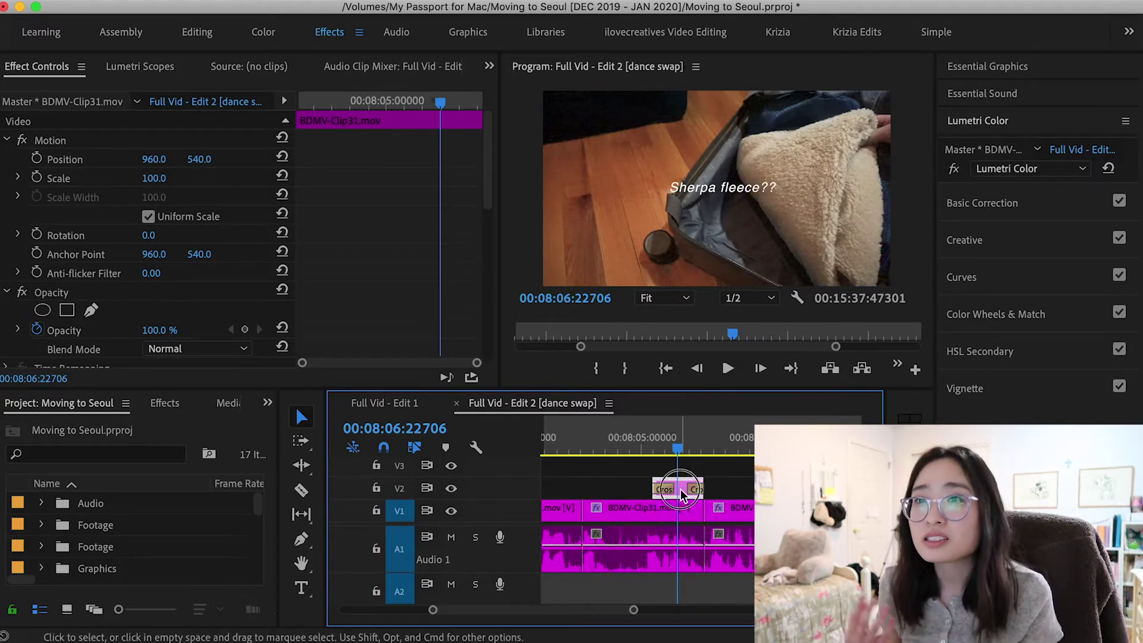
pyautogui.scroll(-5, 33, 278)
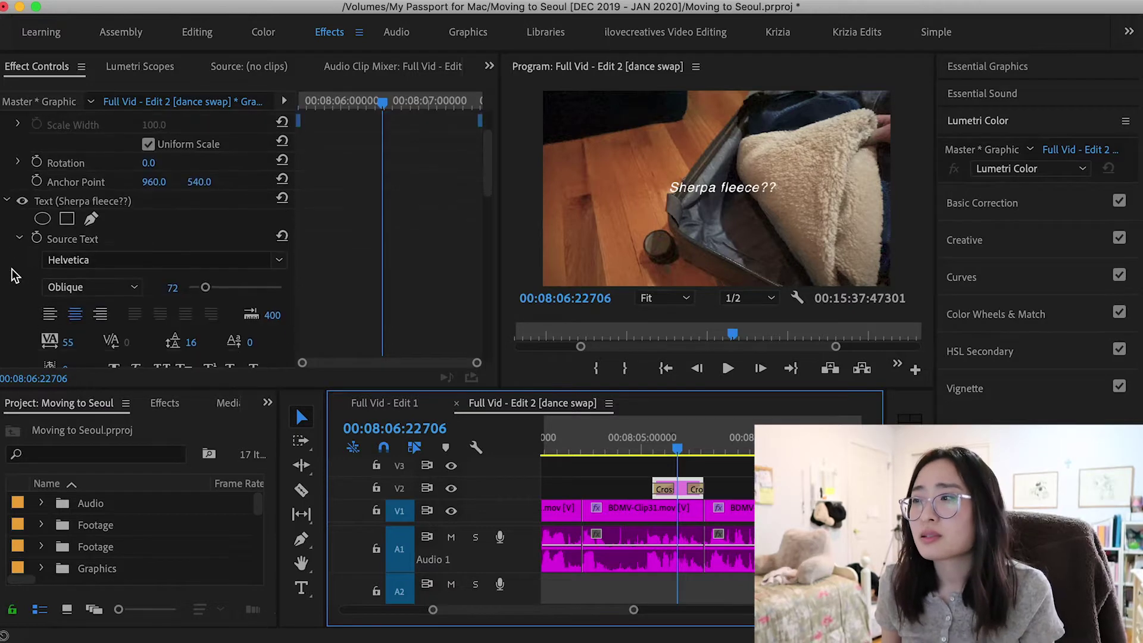
pyautogui.click(280, 226)
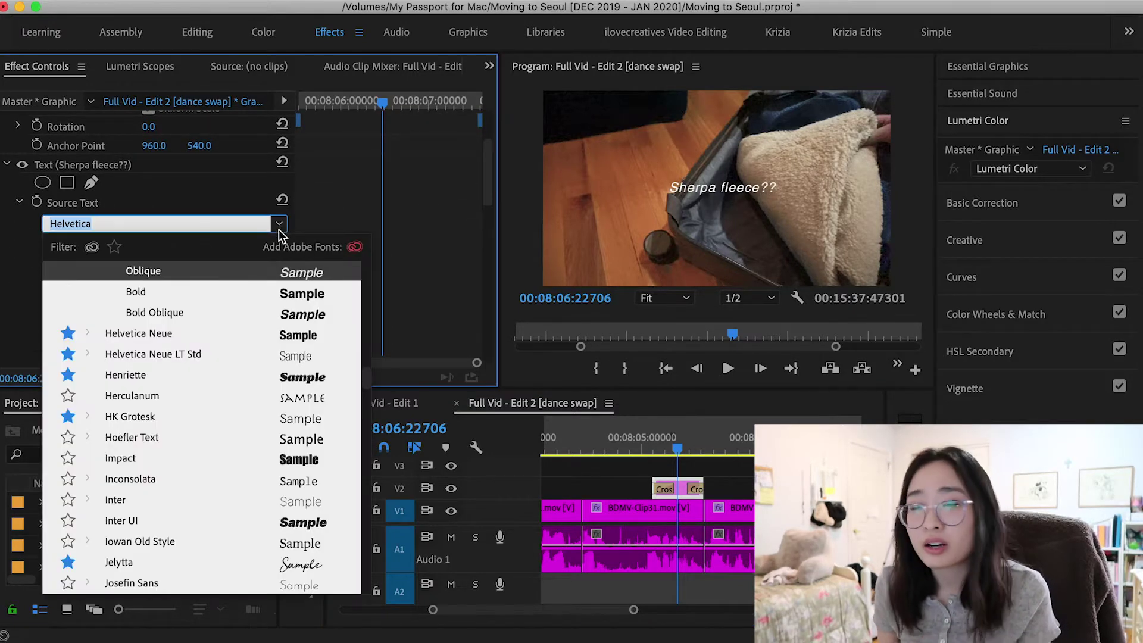
pyautogui.click(20, 239)
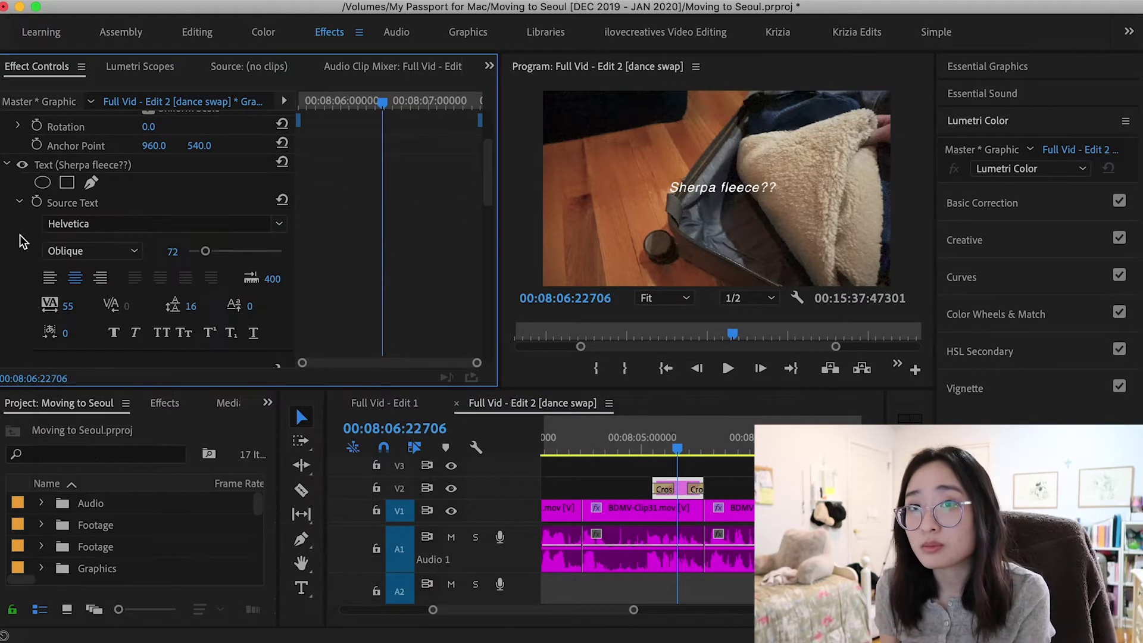
pyautogui.click(50, 251)
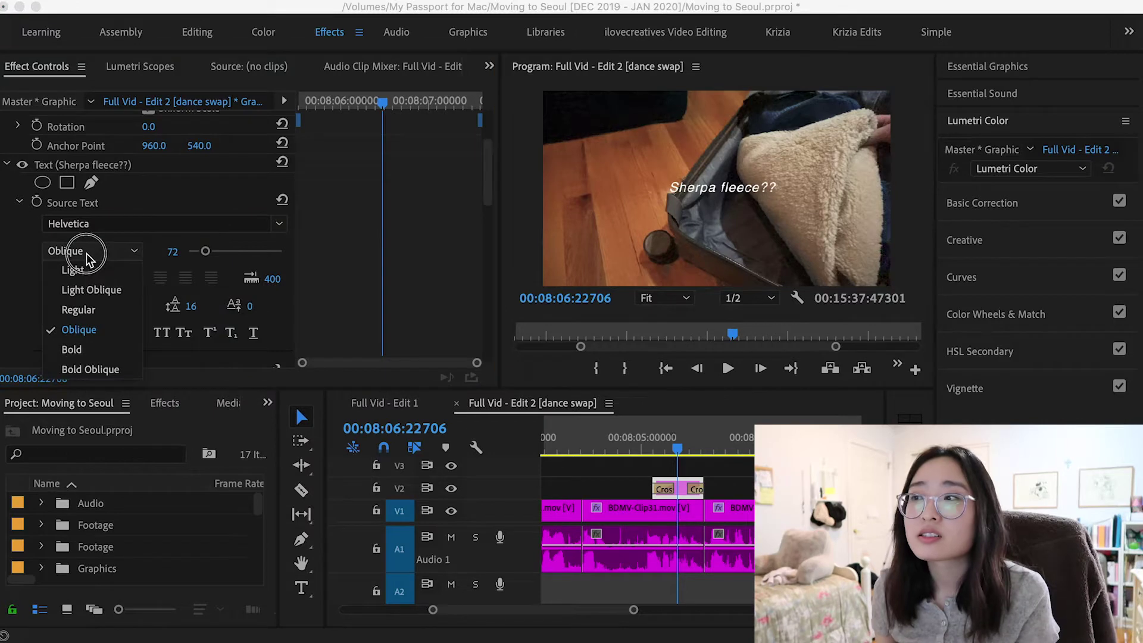
pyautogui.click(79, 330)
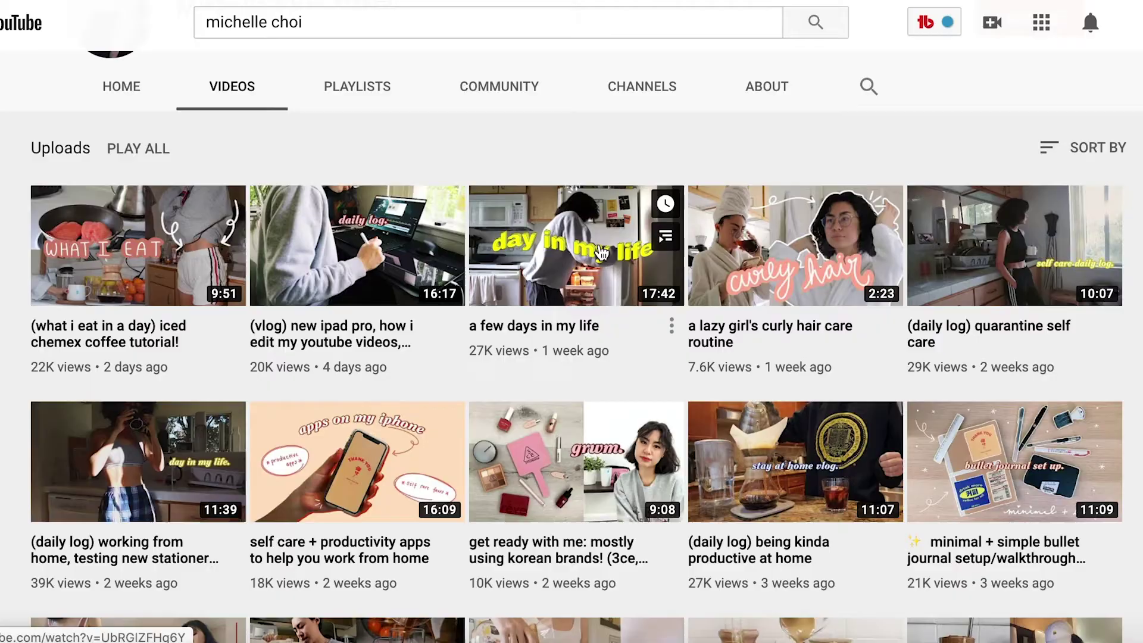
# Switch to YouTube and browse the video thumbnails on the Michelle Choi channel's uploads page
pyautogui.scroll(-5, 603, 253)
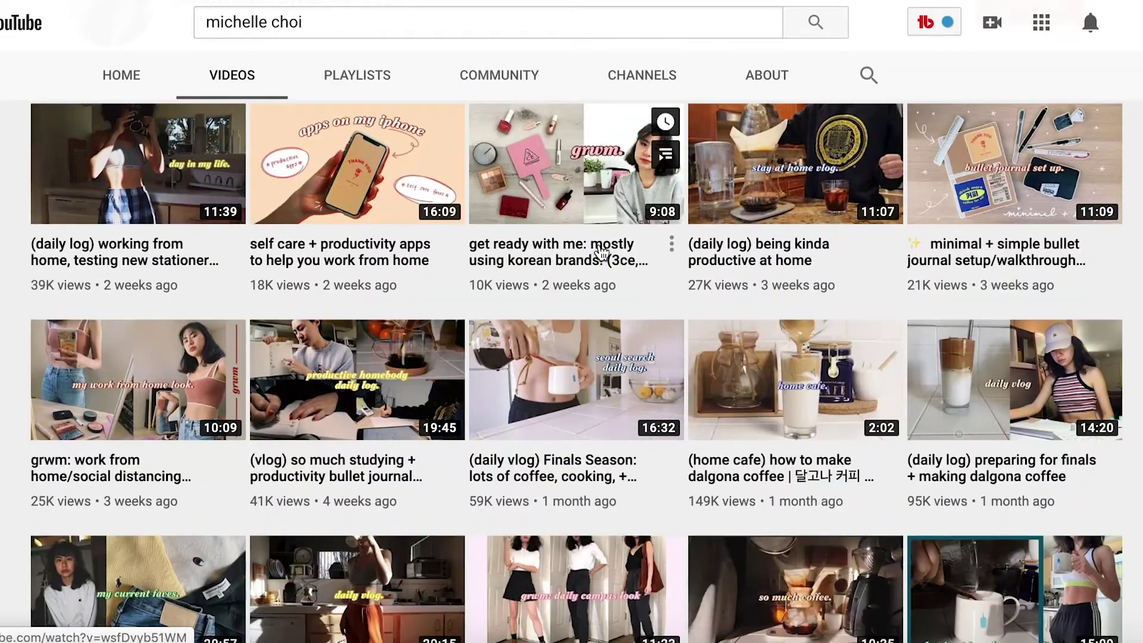
pyautogui.scroll(-2, 364, 383)
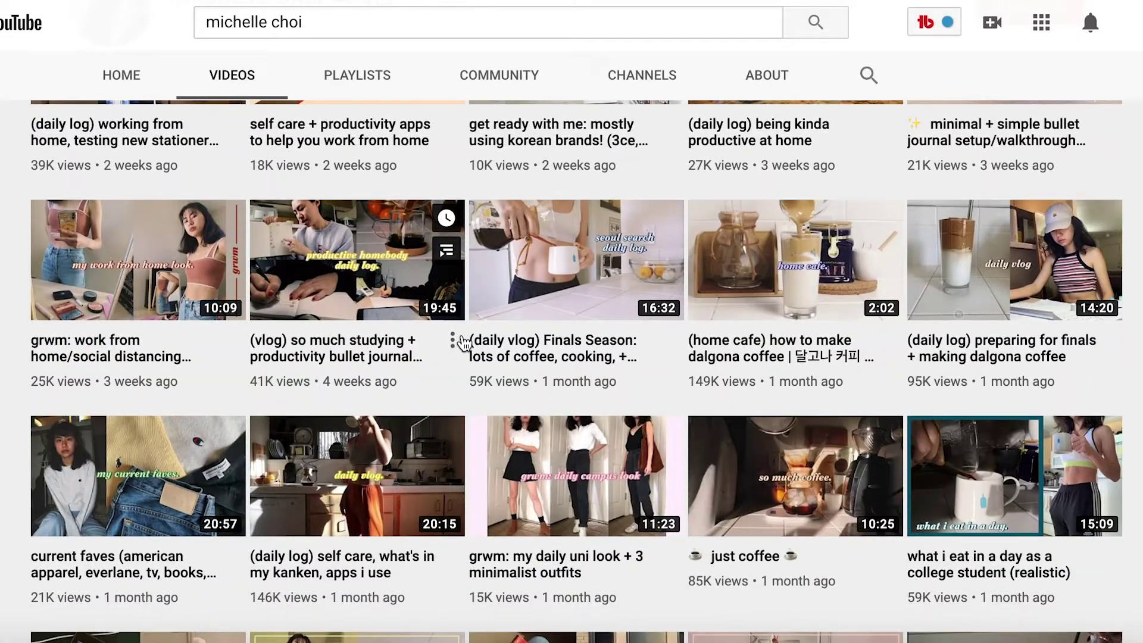
pyautogui.scroll(-1, 456, 381)
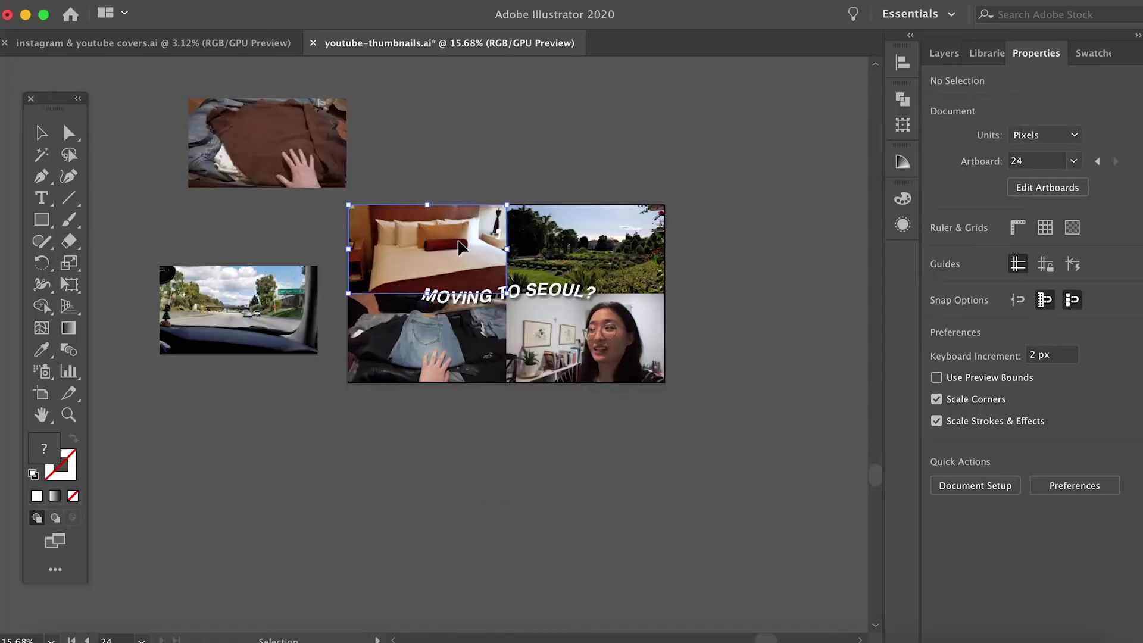
# Switch to Illustrator and move the bedroom, garden and portrait photos out of their places in the "MOVING TO SEOUL?" thumbnail
pyautogui.click(451, 253)
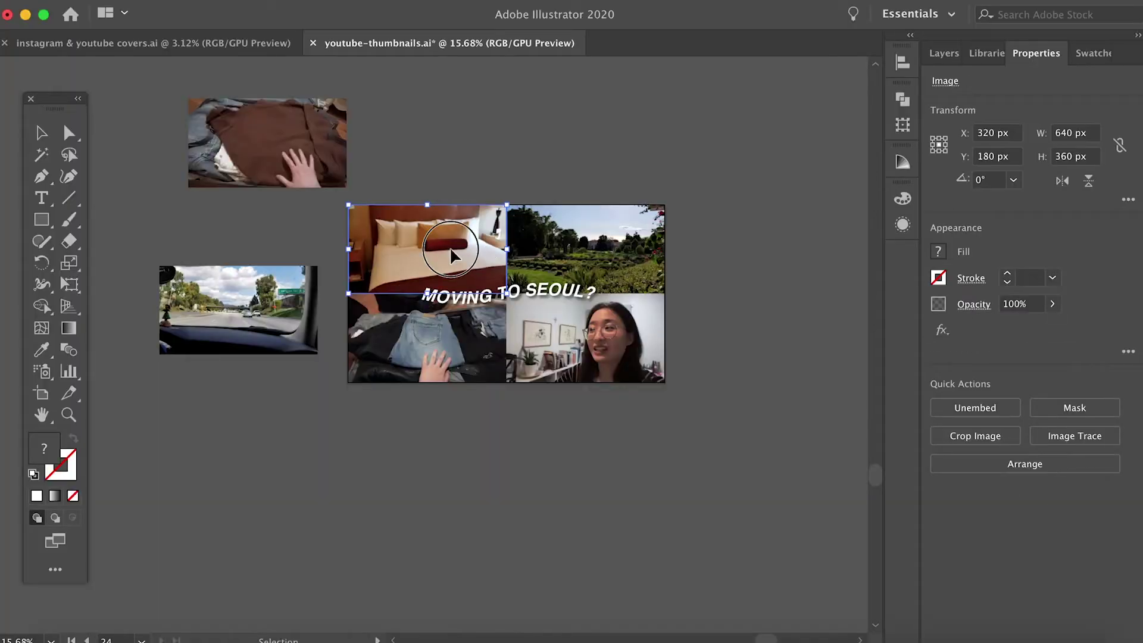
pyautogui.moveTo(517, 153); pyautogui.dragTo(517, 153)
pyautogui.moveTo(638, 177); pyautogui.dragTo(640, 178)
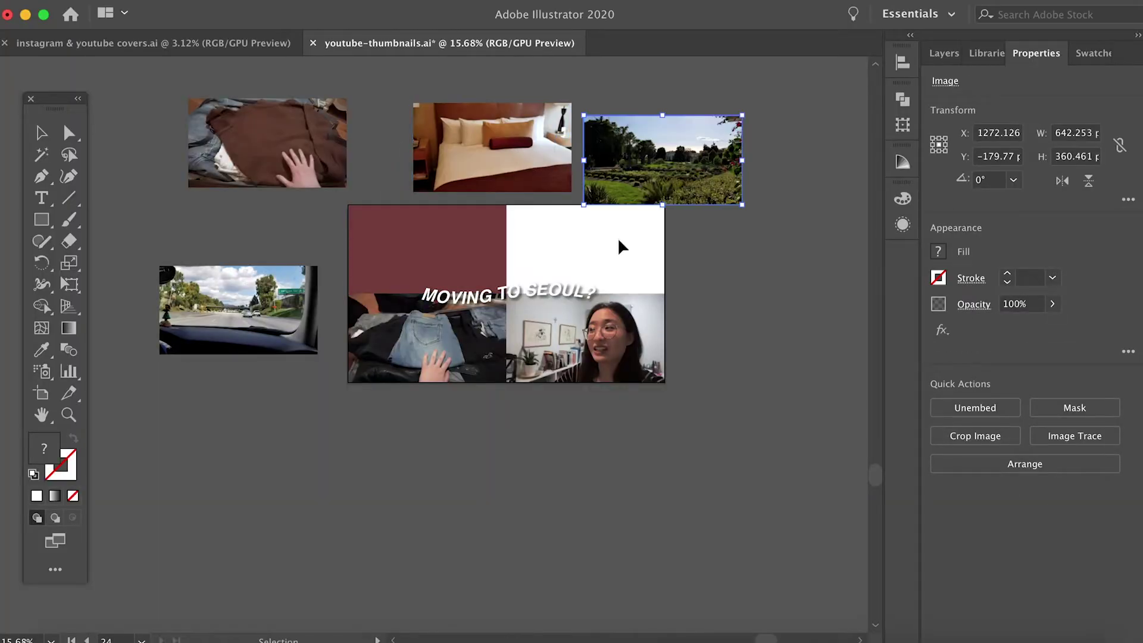
pyautogui.moveTo(596, 344); pyautogui.dragTo(613, 407)
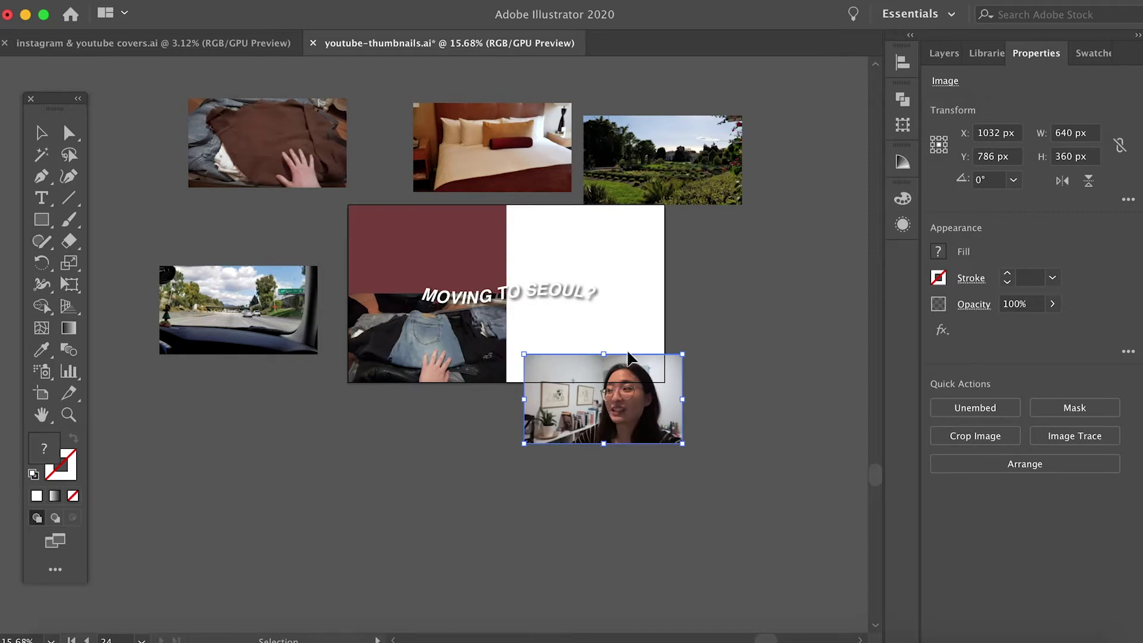
# Undo the three photo moves on the "MOVING TO SEOUL?" thumbnail
pyautogui.hotkey('ctrl', 'z')
pyautogui.hotkey('ctrl', 'z')
pyautogui.hotkey('ctrl', 'z')
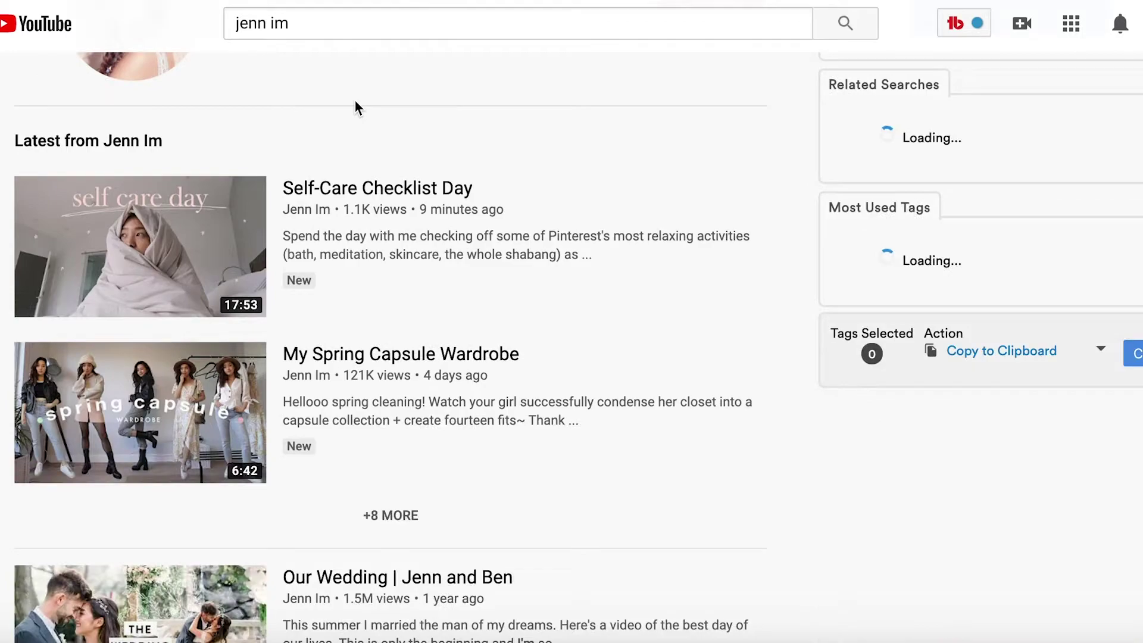
# Switch to YouTube and browse the thumbnails in the search results for "jenn im"
pyautogui.scroll(-7, 344, 253)
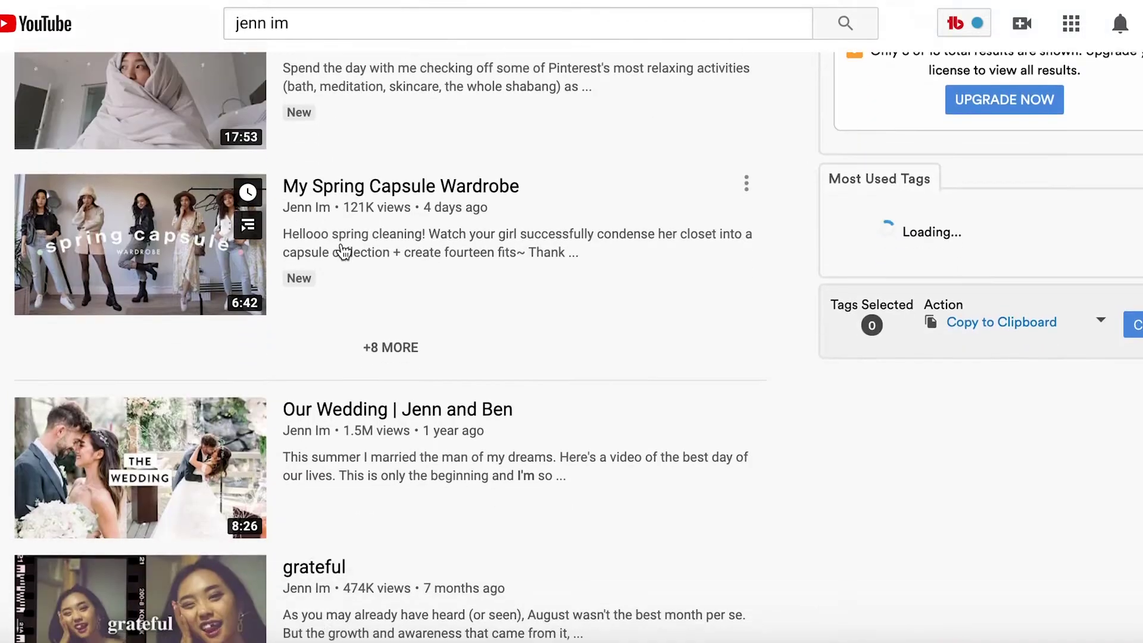
pyautogui.scroll(-10, 343, 252)
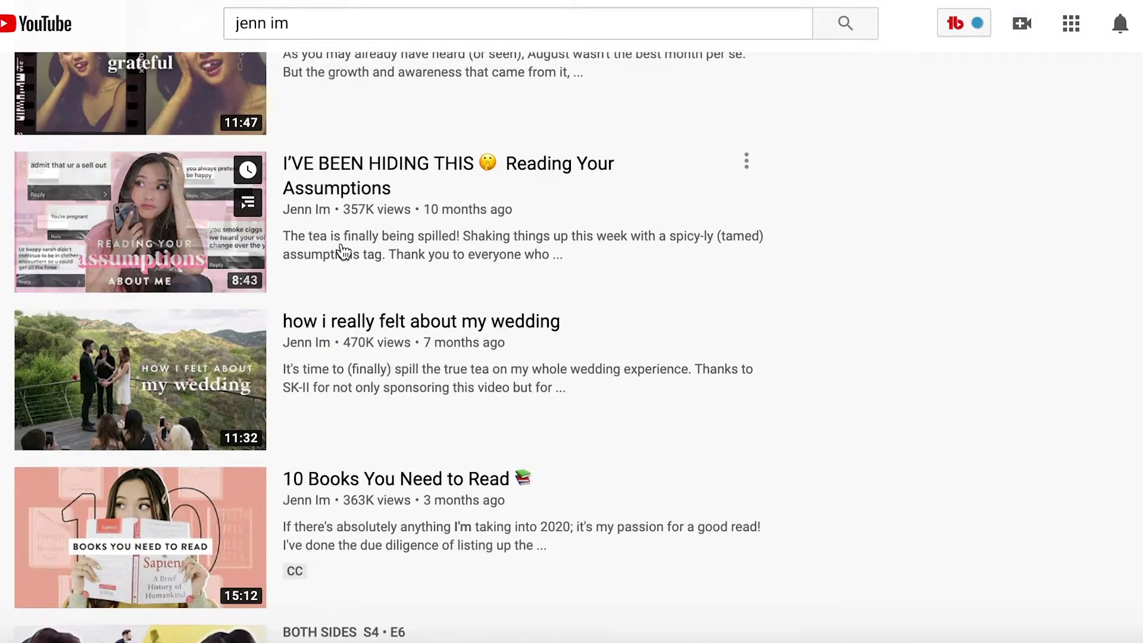
pyautogui.scroll(-6, 343, 252)
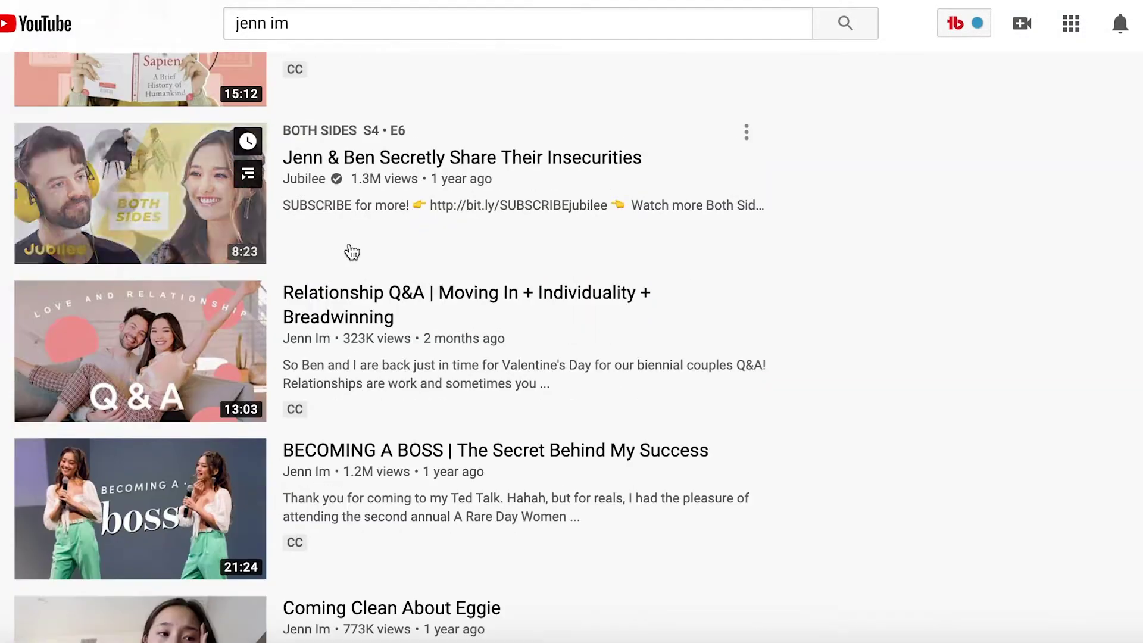
pyautogui.scroll(-7, 474, 261)
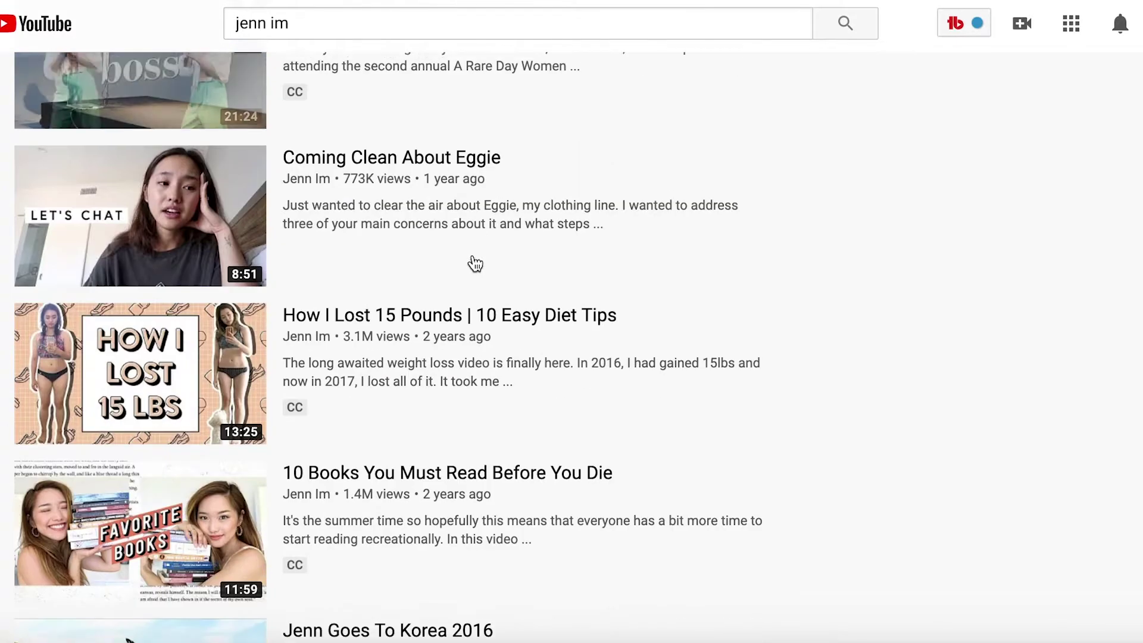
pyautogui.scroll(-2, 475, 261)
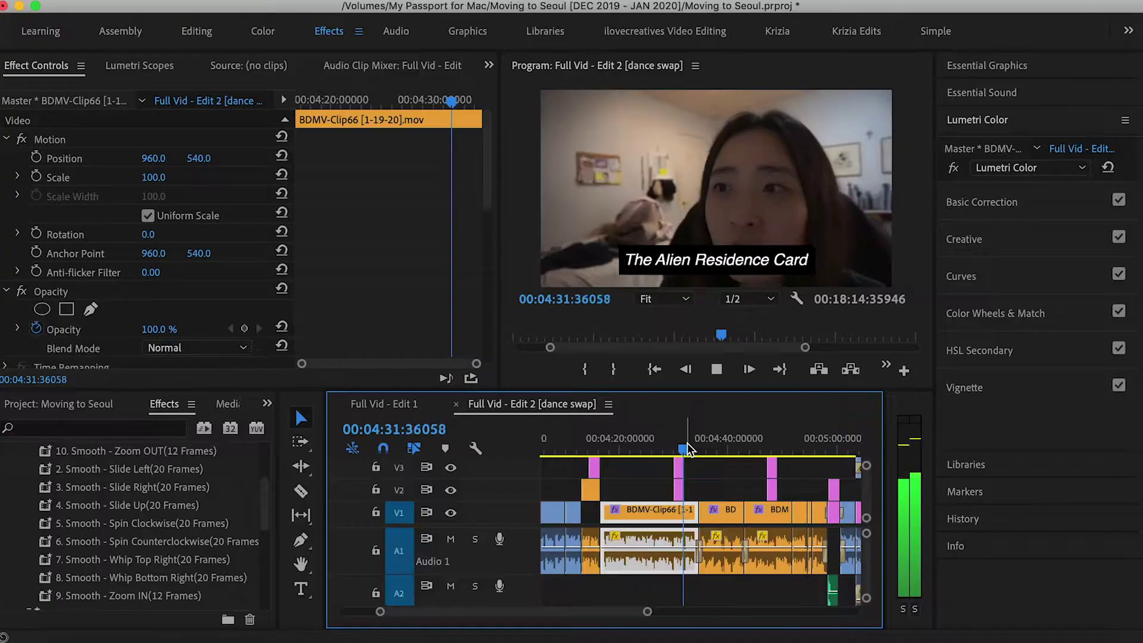
# Switch to Premiere Pro, stop playback, and inspect the text settings of the "The Alien Residence Card" title
pyautogui.press('space')
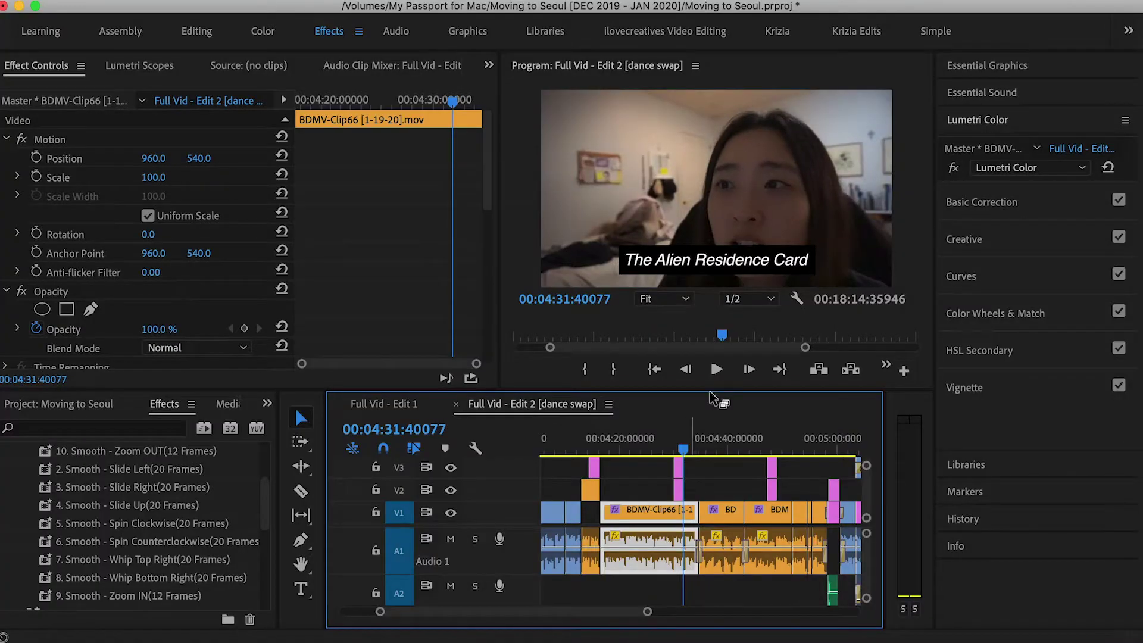
pyautogui.click(679, 481)
pyautogui.press('=')
pyautogui.press('=')
pyautogui.press('=')
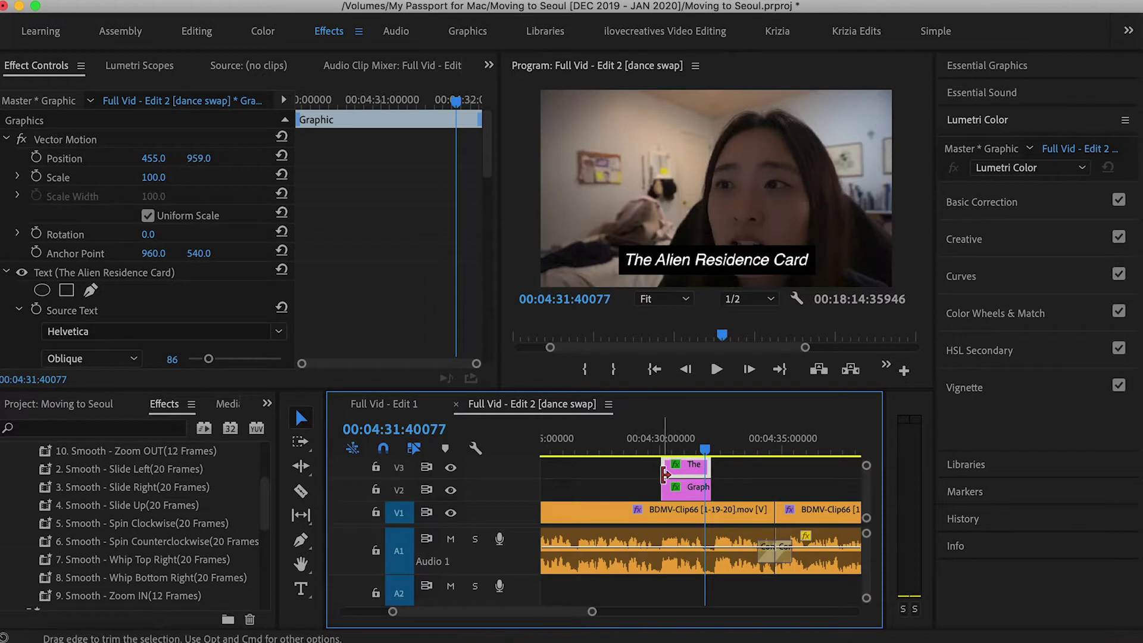
pyautogui.press('=')
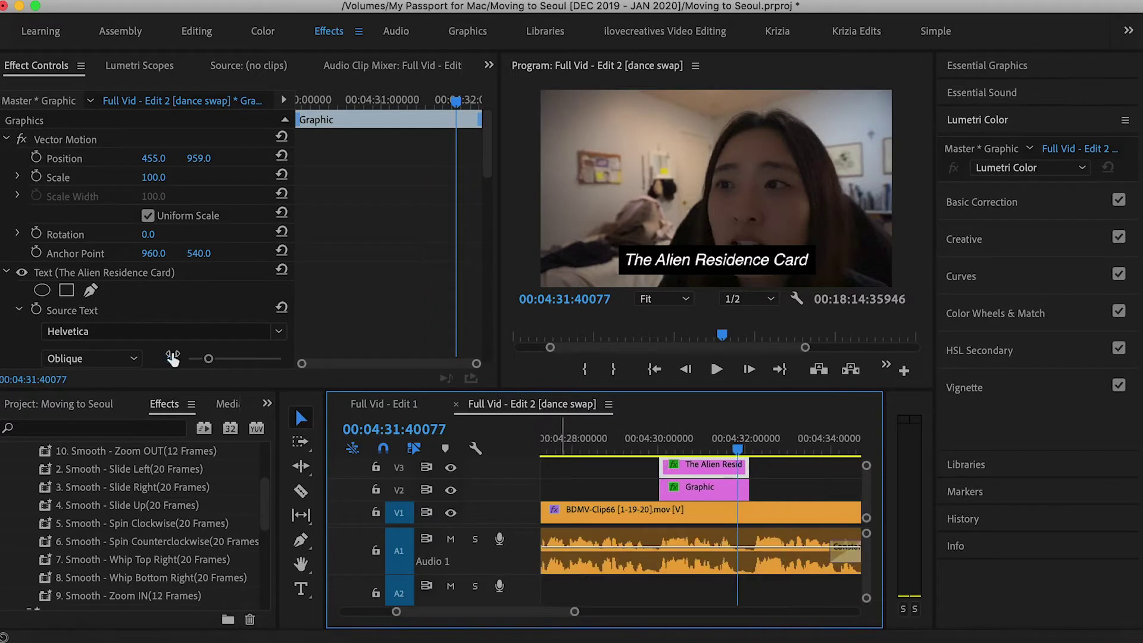
pyautogui.scroll(-3, 41, 279)
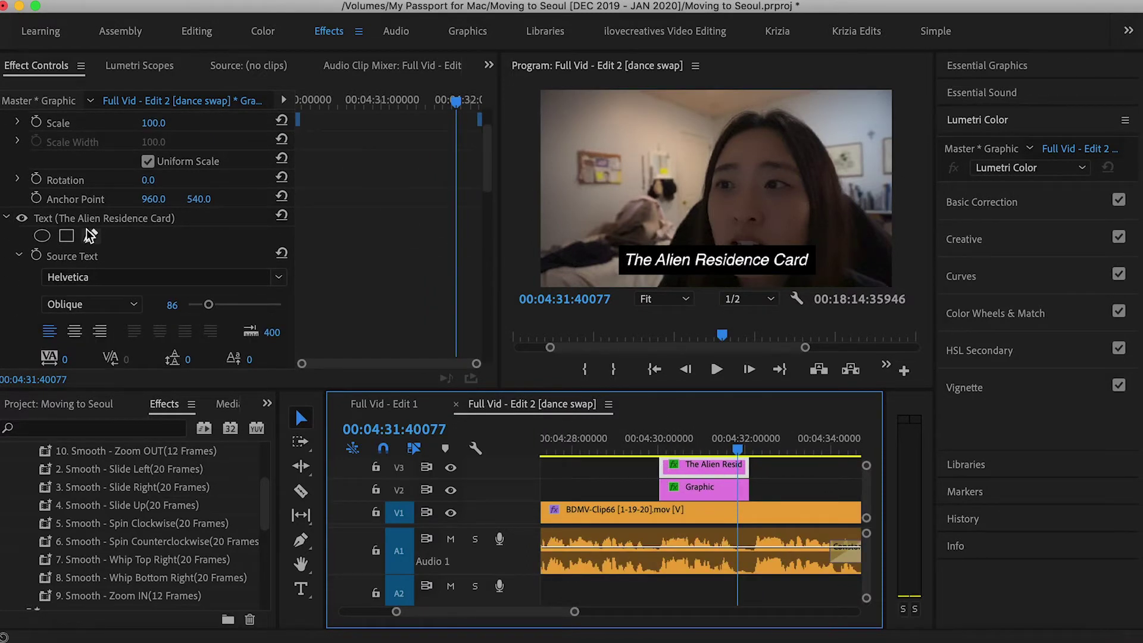
pyautogui.scroll(-1, 91, 236)
pyautogui.click(122, 261)
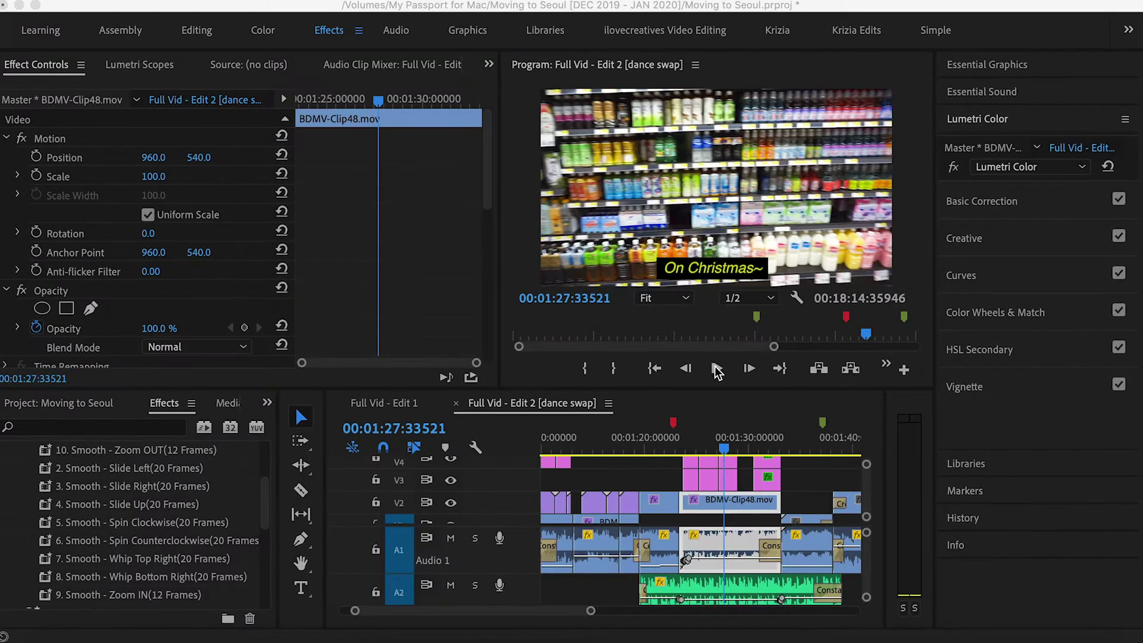
# Play back the sequence section with the "On Christmas~" subtitle
pyautogui.click(717, 369)
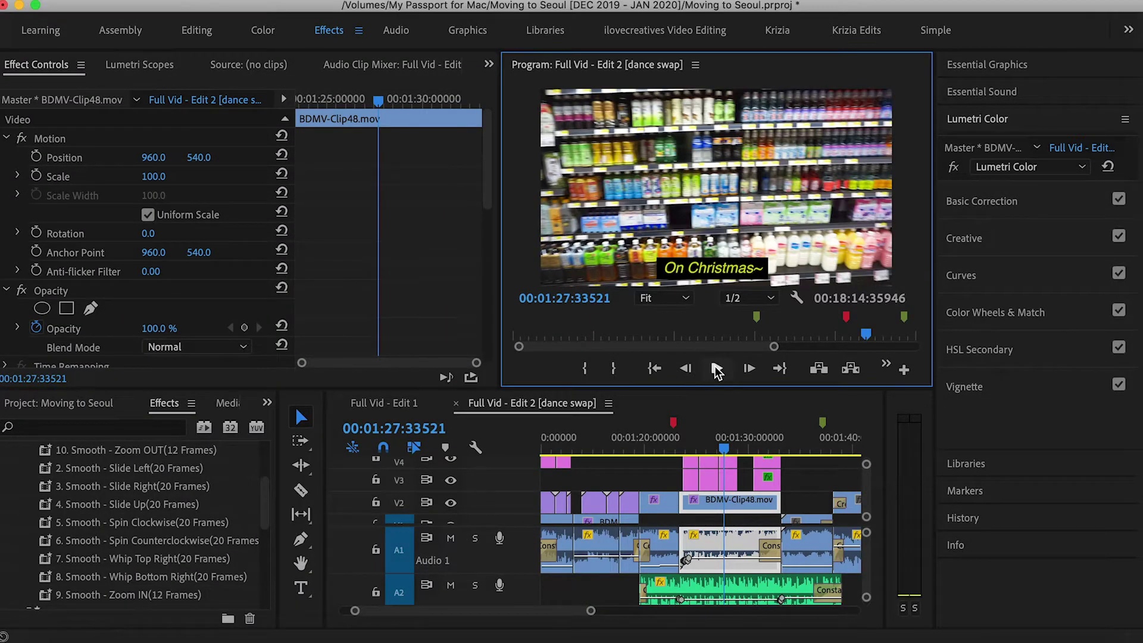
pyautogui.click(716, 369)
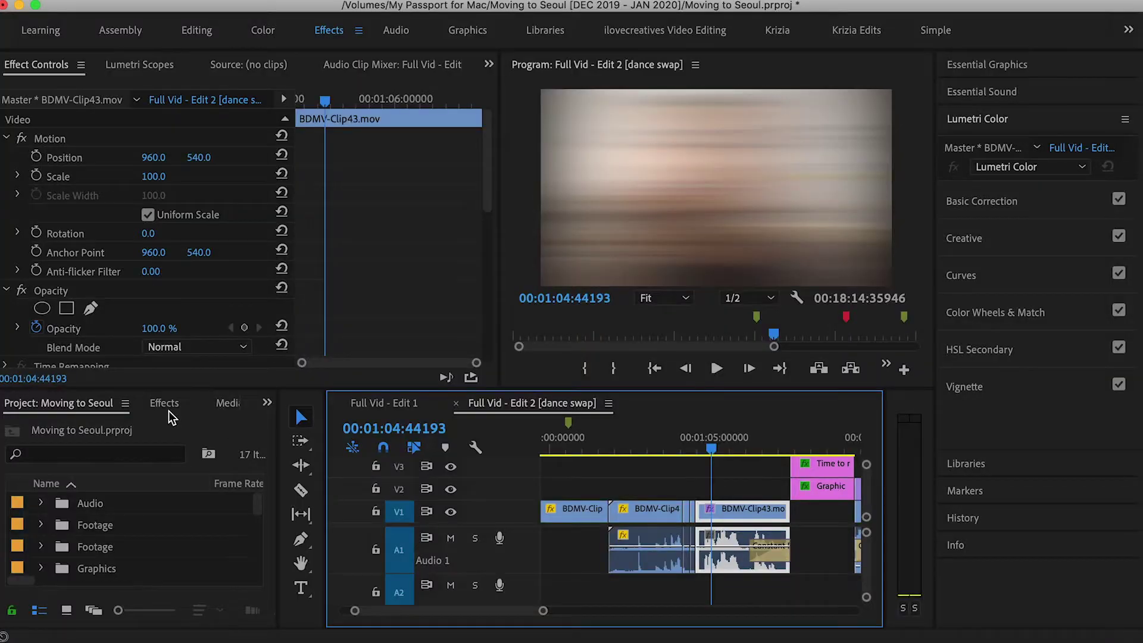
# Show the effect presets and inspect the Slide Left Offset and Directional Blur effects applied to BDMV-Clip43.mov
pyautogui.click(168, 408)
pyautogui.click(7, 451)
pyautogui.scroll(-10, 51, 277)
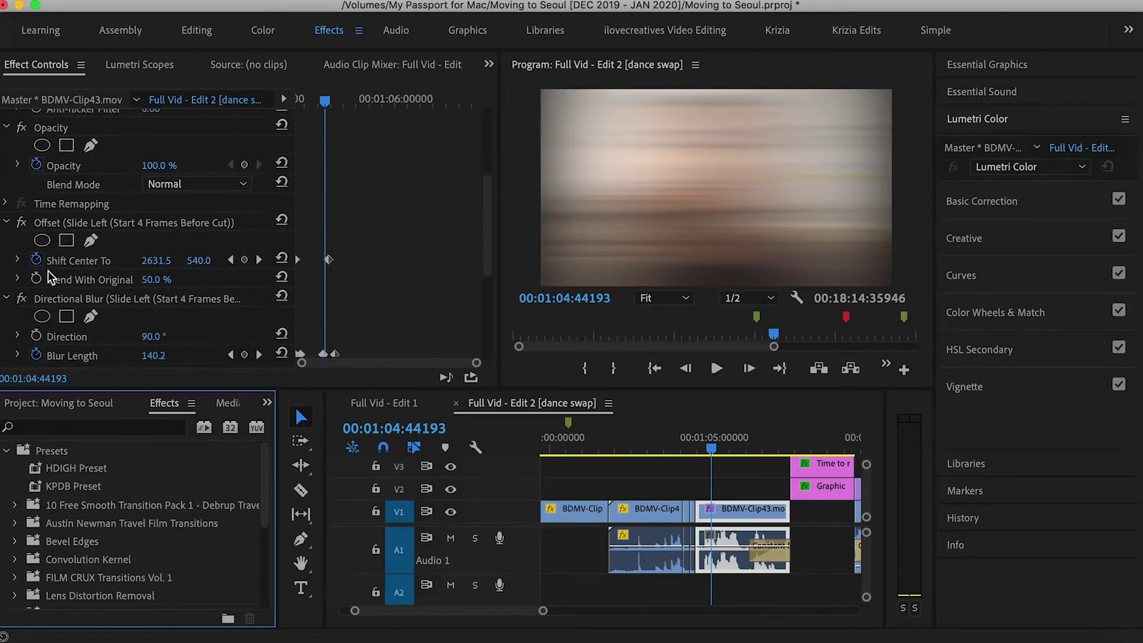
pyautogui.scroll(8, 51, 276)
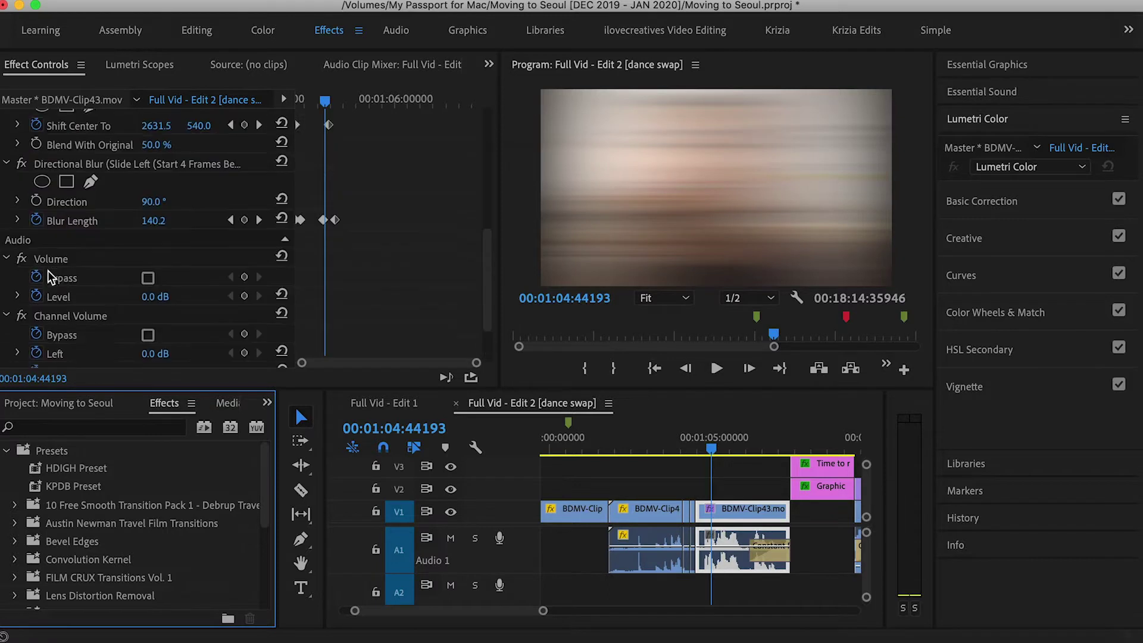
pyautogui.click(100, 255)
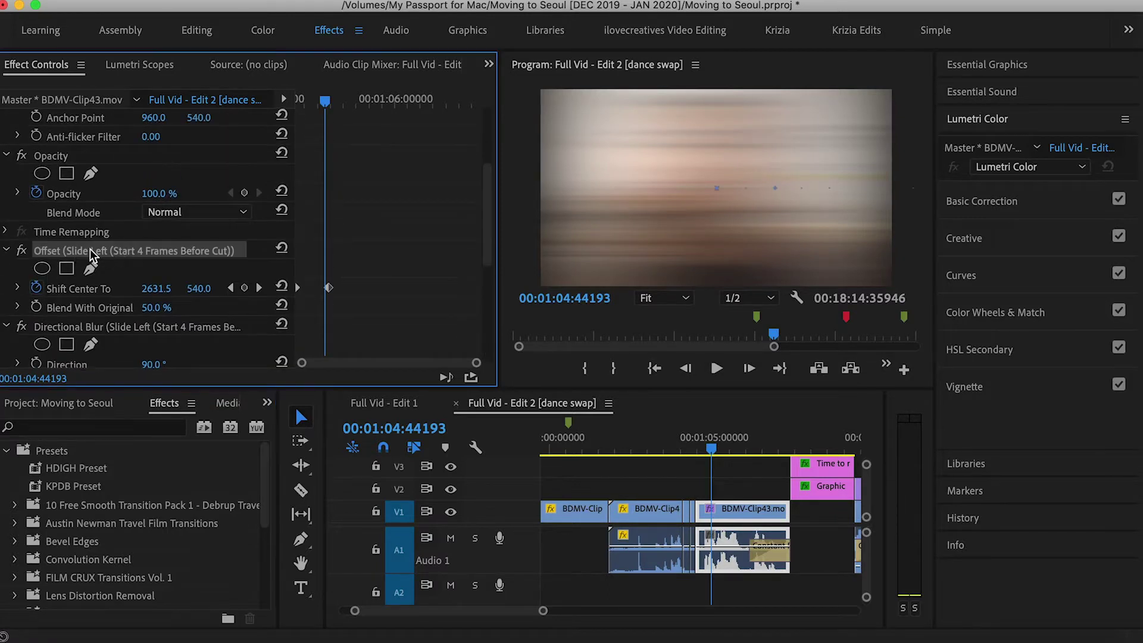
pyautogui.scroll(-2, 77, 256)
pyautogui.click(133, 274)
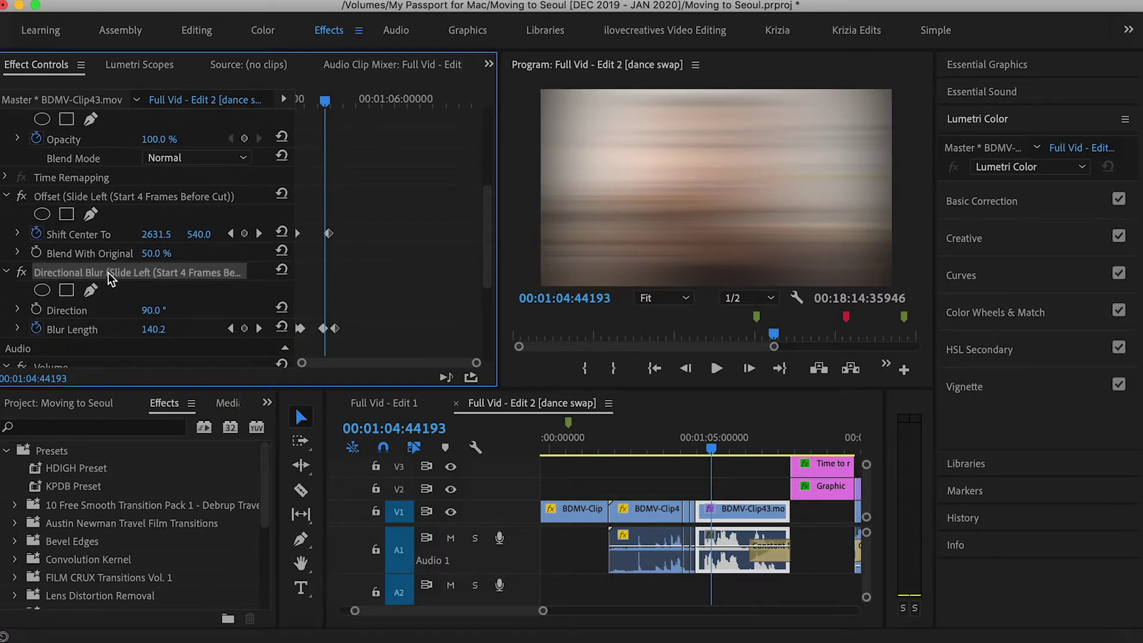
# Expand the "10 Free Smooth Transition Pack 1" preset folder and look through its transitions
pyautogui.click(40, 507)
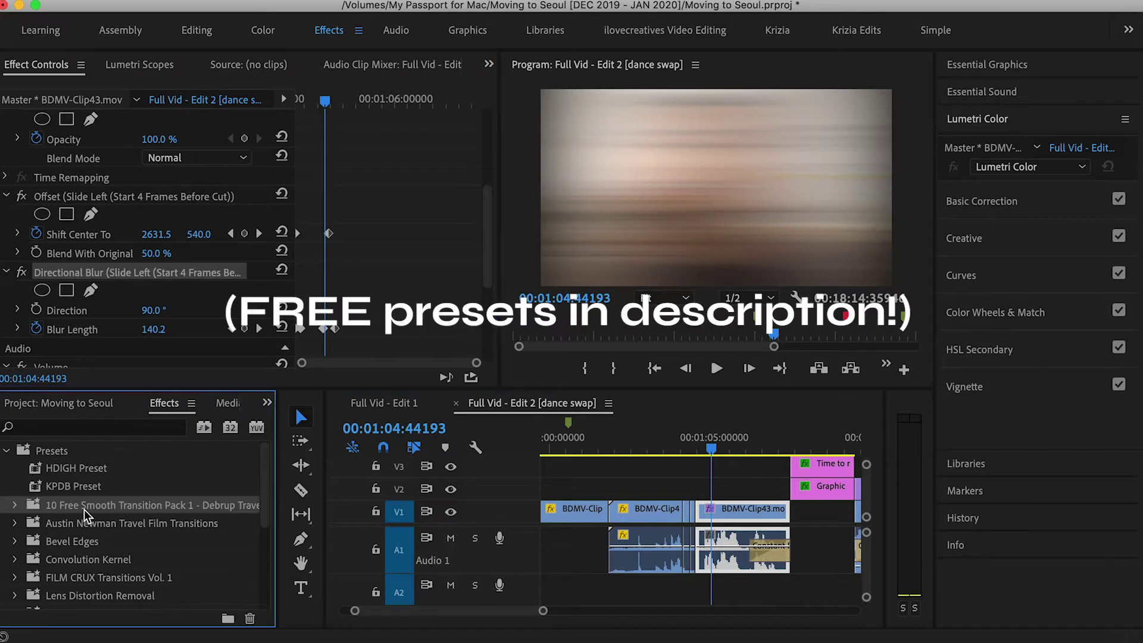
pyautogui.scroll(-1, 90, 515)
pyautogui.click(15, 487)
pyautogui.scroll(-5, 53, 503)
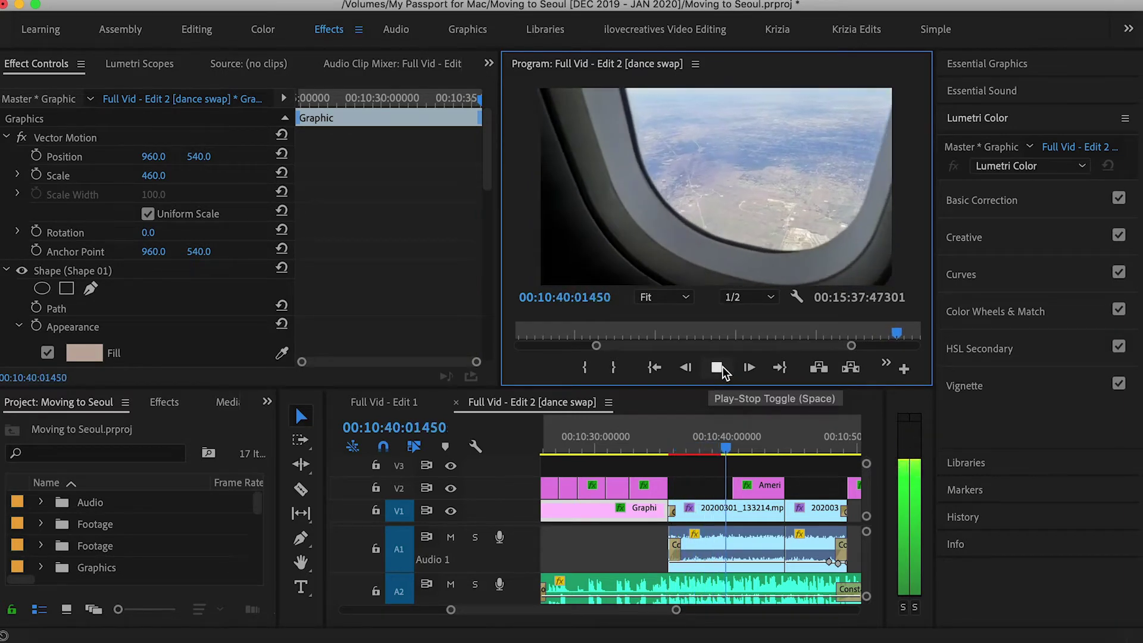
# Stop playback, go back to the "EWR to DFW to LAX" title, and inspect its clips on tracks V4 and V5
pyautogui.click(718, 368)
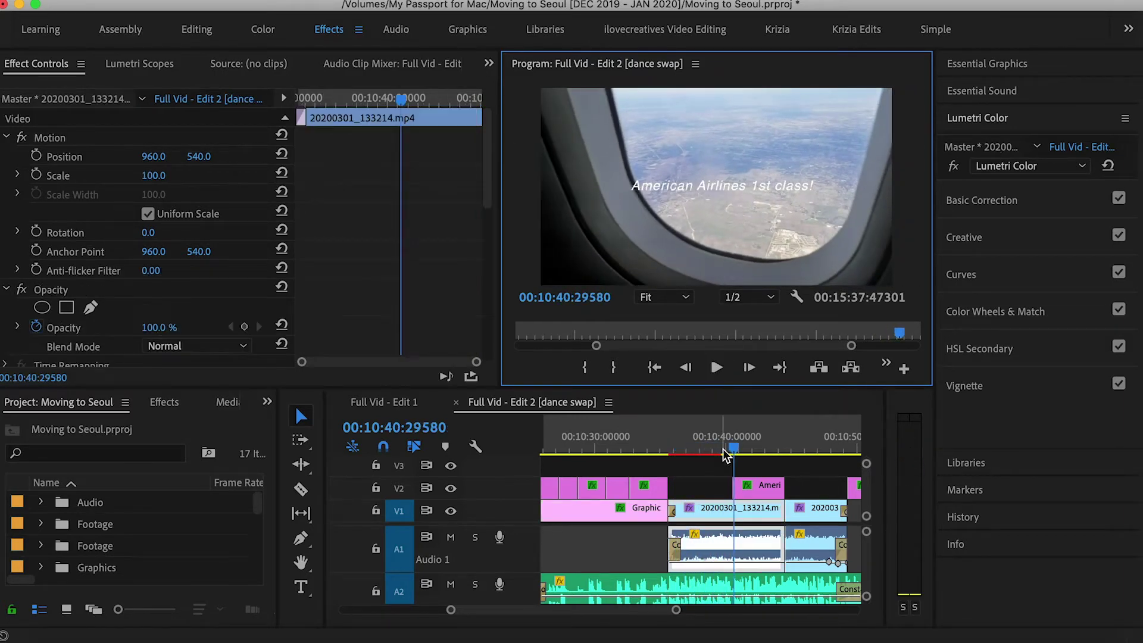
pyautogui.click(695, 494)
pyautogui.click(700, 449)
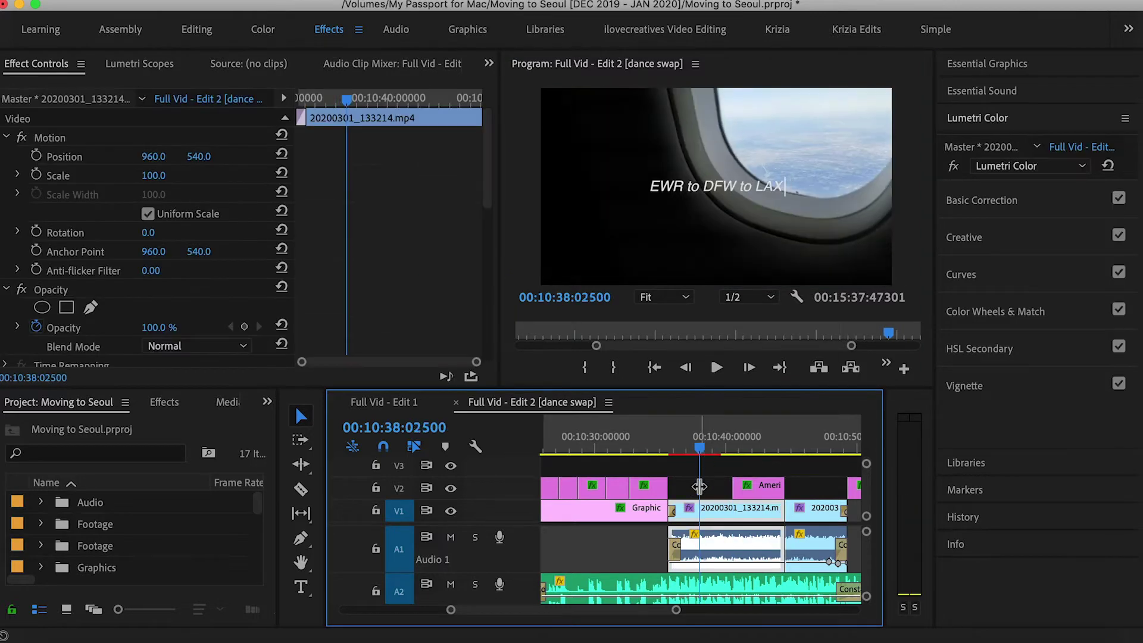
pyautogui.scroll(-2, 693, 514)
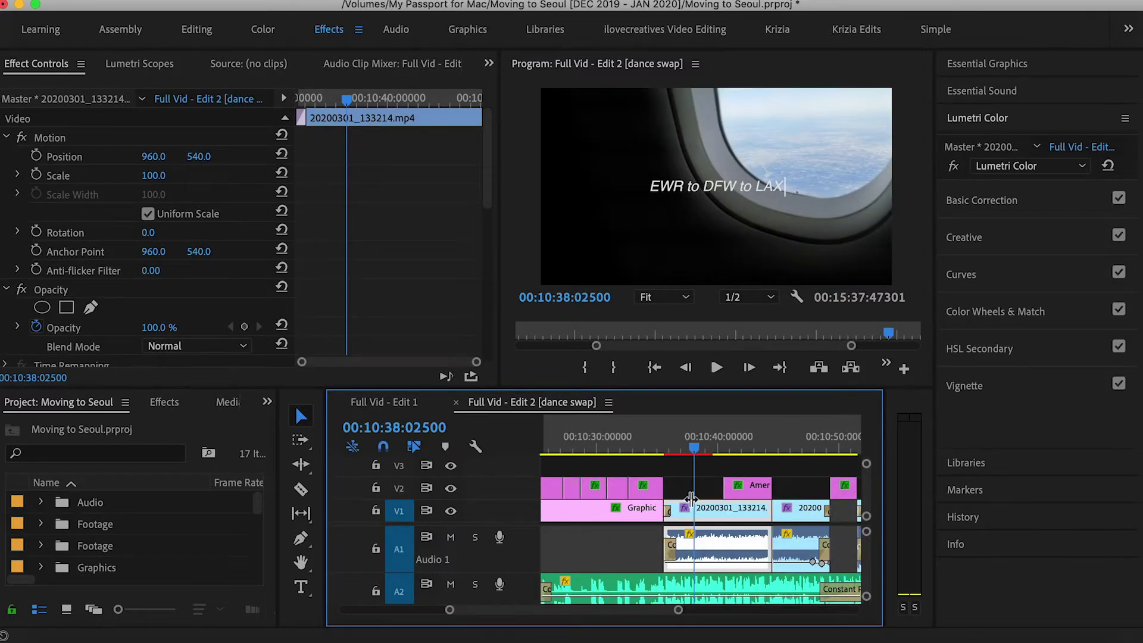
pyautogui.scroll(4, 693, 504)
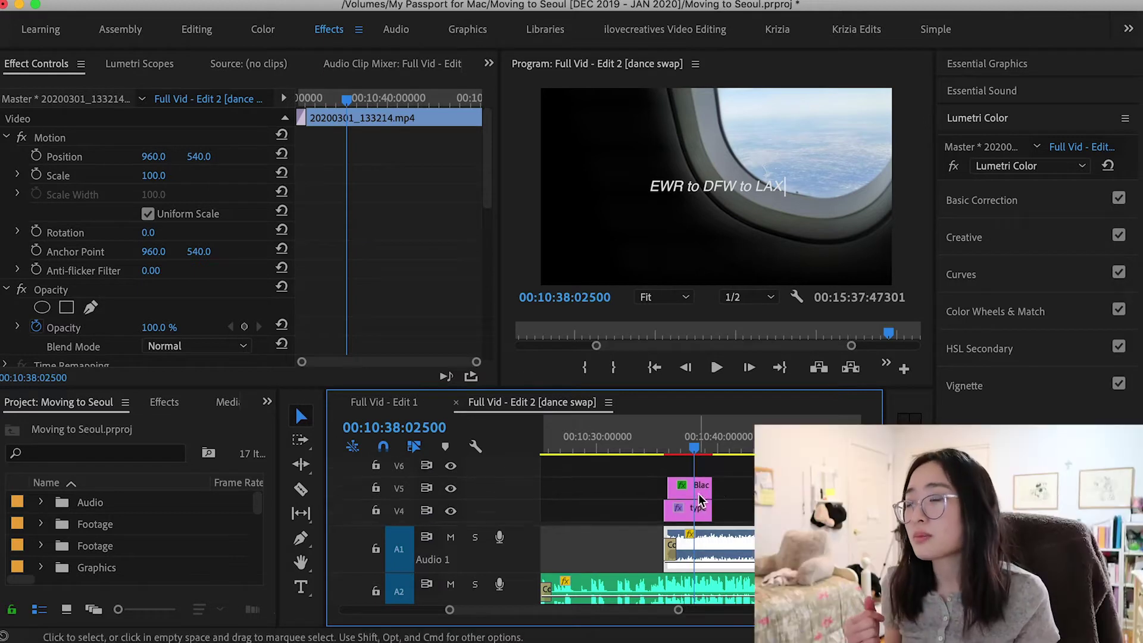
pyautogui.scroll(-1, 696, 503)
pyautogui.click(691, 507)
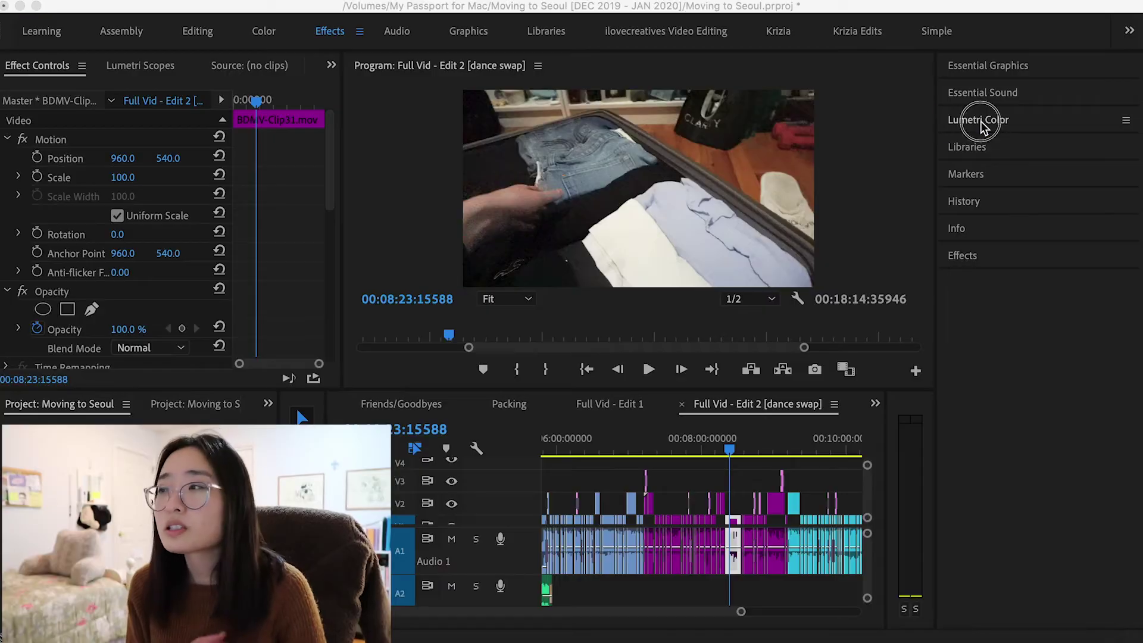
# Examine the Lumetri Color settings of BDMV-Clip31.mov, covering Basic Correction and the Creative look, intensity and saturation
pyautogui.click(980, 125)
pyautogui.click(1006, 125)
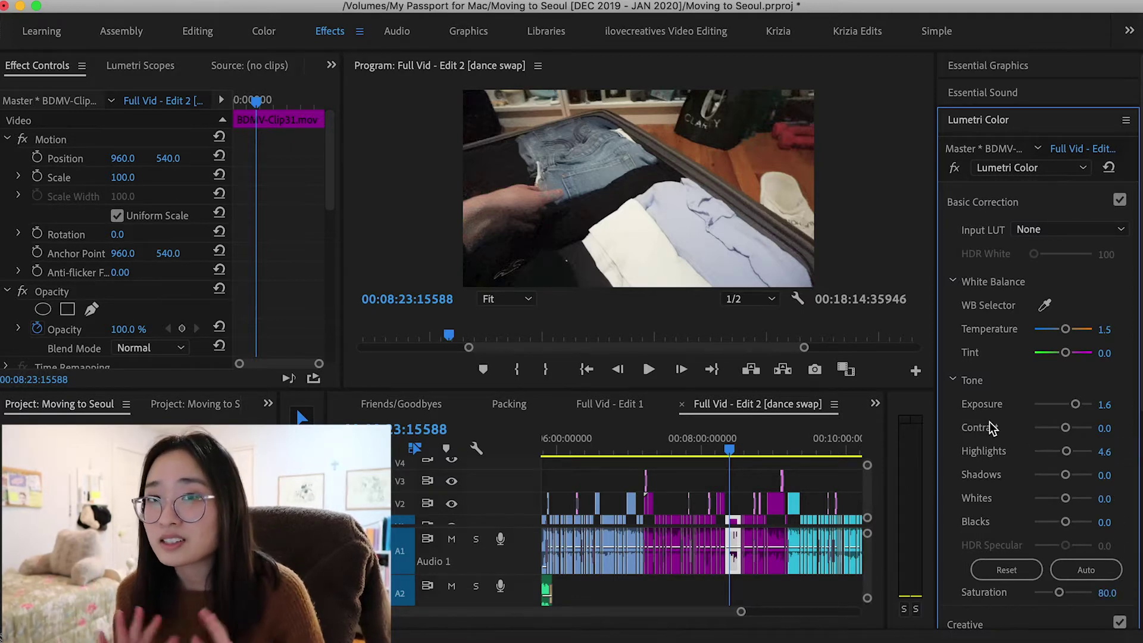
pyautogui.scroll(-10, 982, 488)
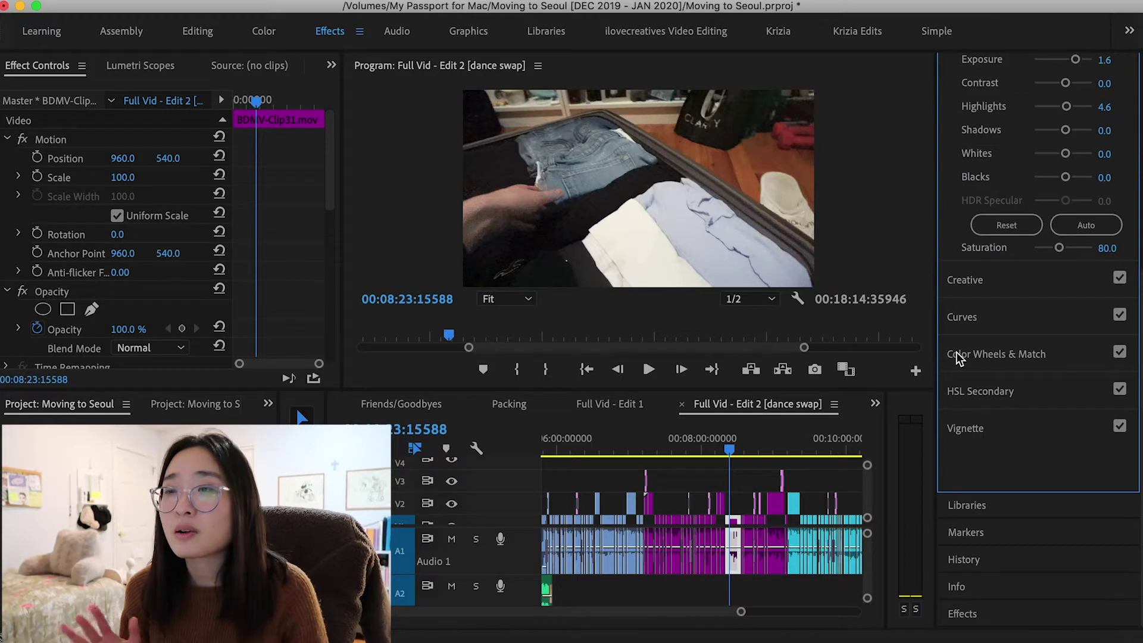
pyautogui.click(966, 281)
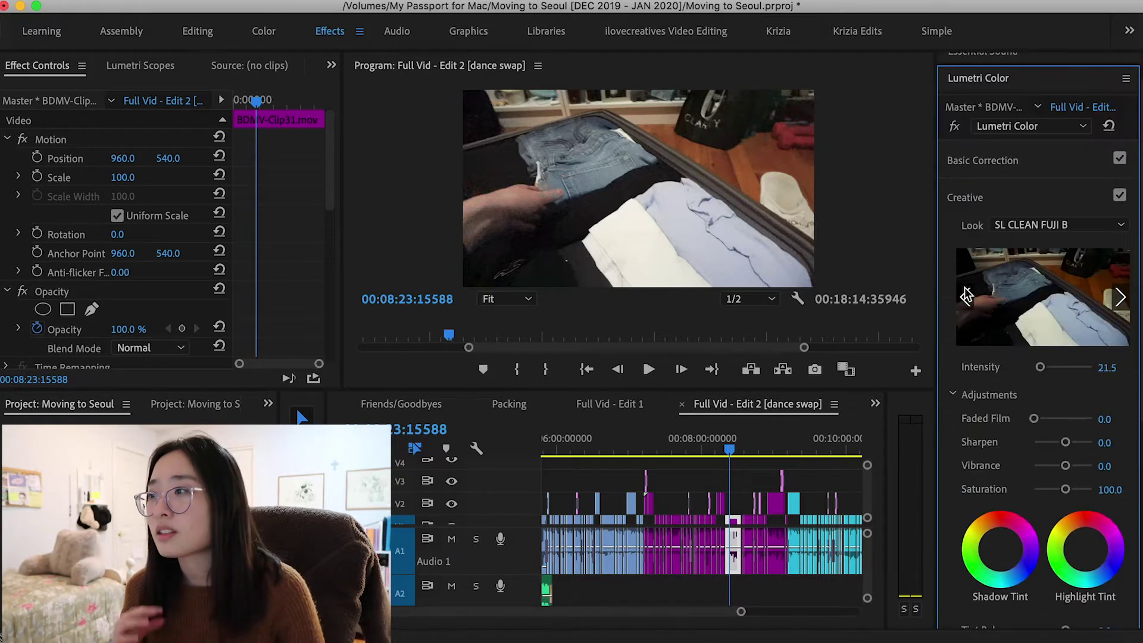
pyautogui.click(1030, 226)
pyautogui.click(1044, 229)
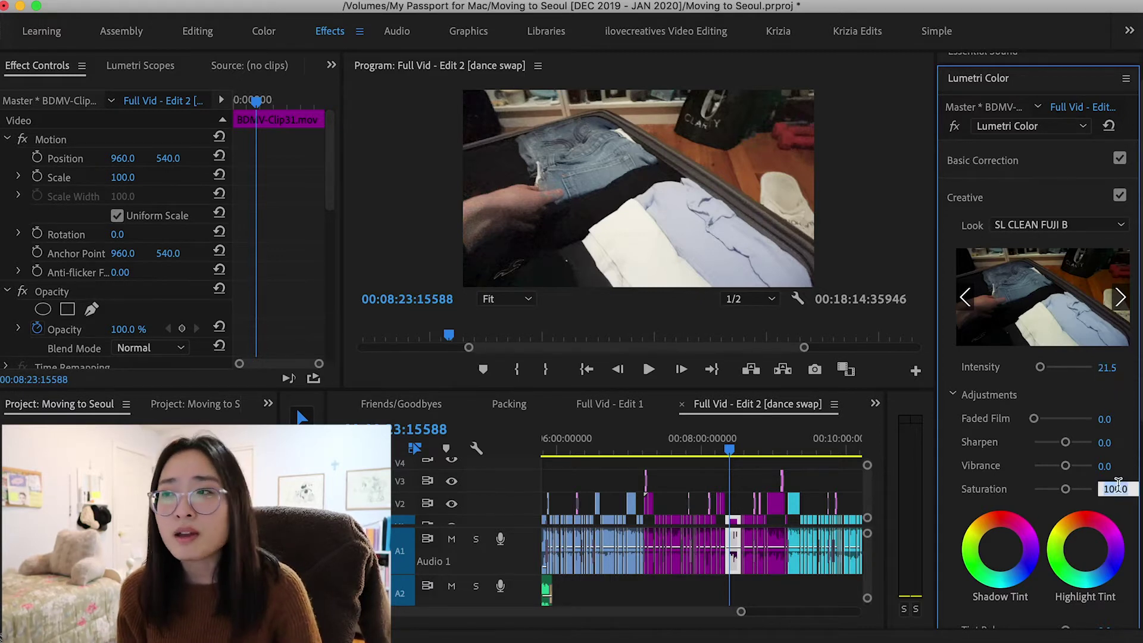
pyautogui.click(963, 202)
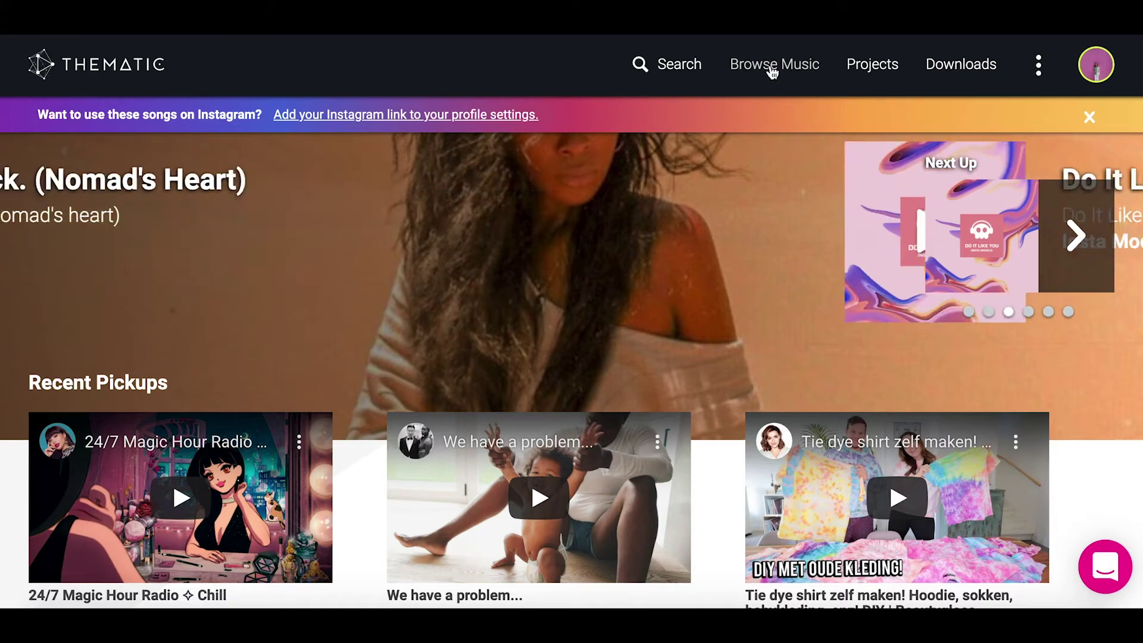
# Switch to the Thematic website, browse its music catalogue, and play the song "Soft Cream" by MYSM
pyautogui.click(771, 69)
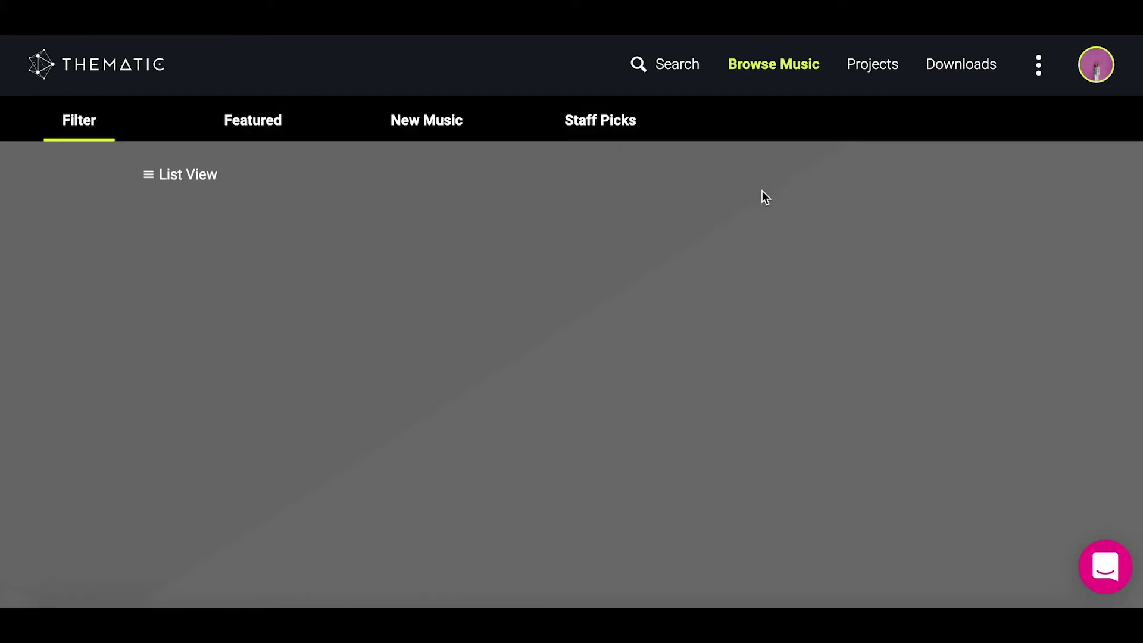
pyautogui.scroll(-5, 1063, 188)
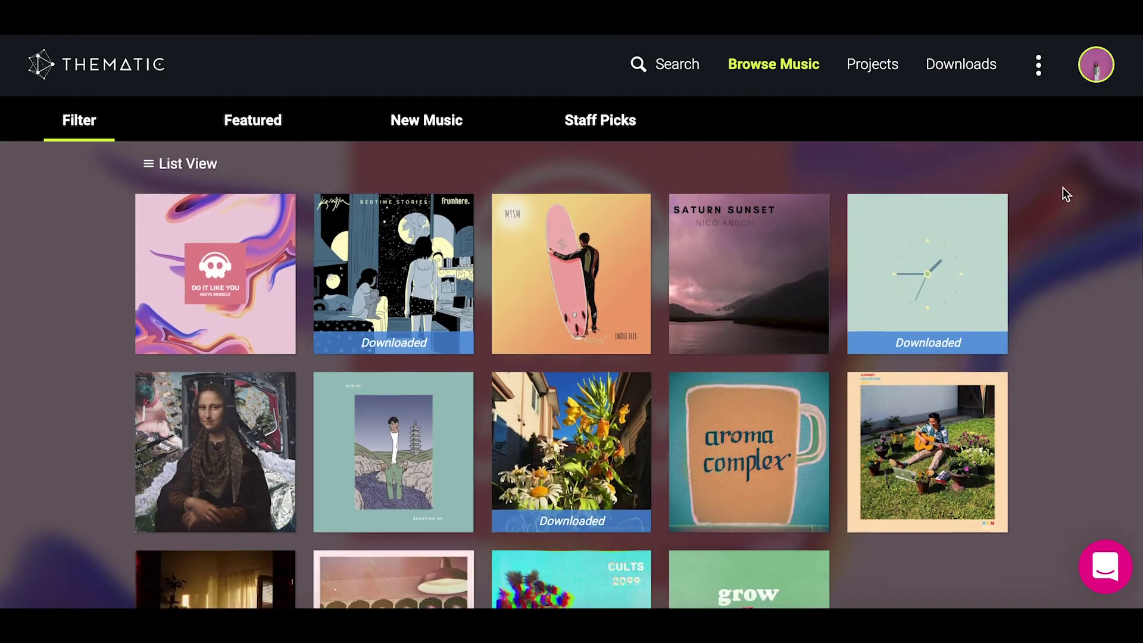
pyautogui.scroll(-4, 1063, 188)
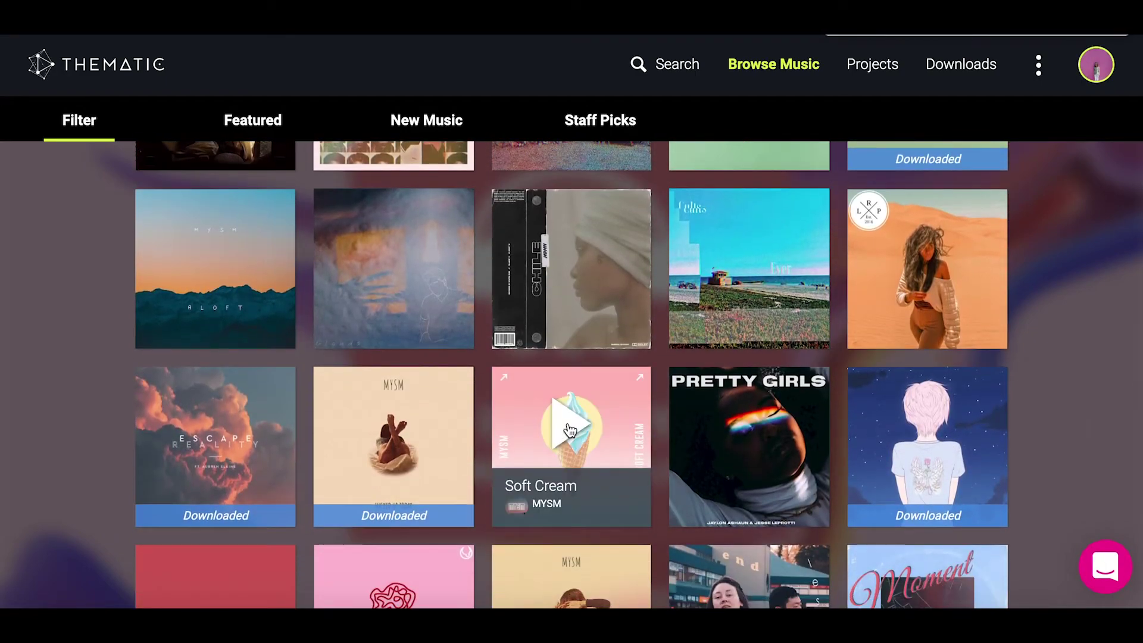
pyautogui.click(569, 428)
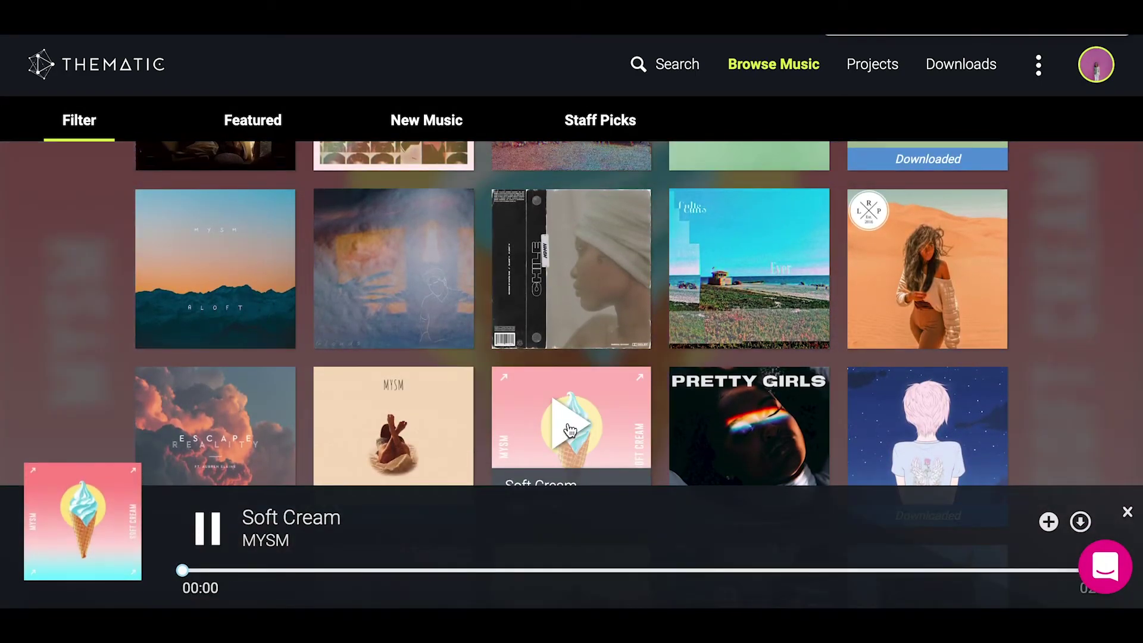